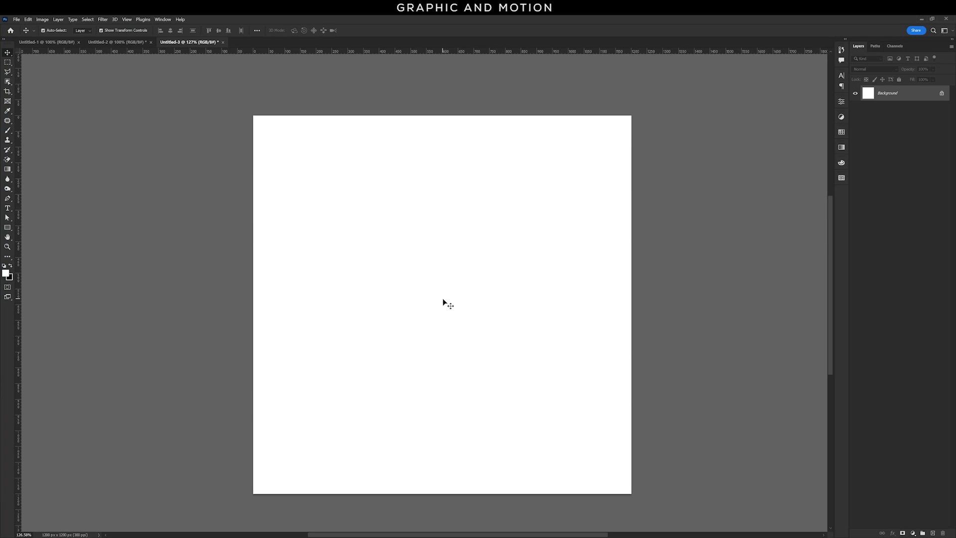
Step: Set the Pen tool to Shape mode with a black fill
click(8, 198)
click(40, 197)
click(84, 30)
click(41, 69)
Step: Draw a closed black shape over the top half with a curved, downward-bending bottom edge
click(214, 258)
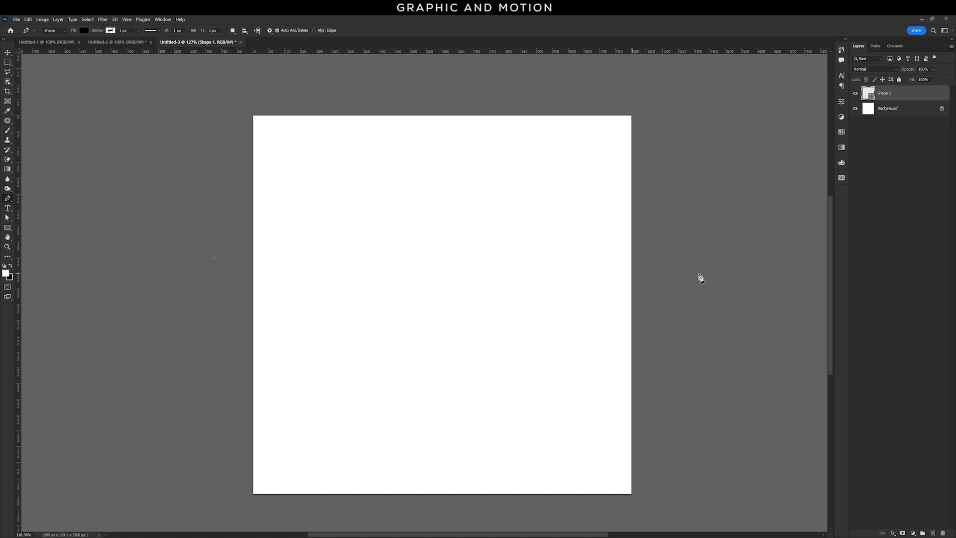
drag(672, 255, 709, 162)
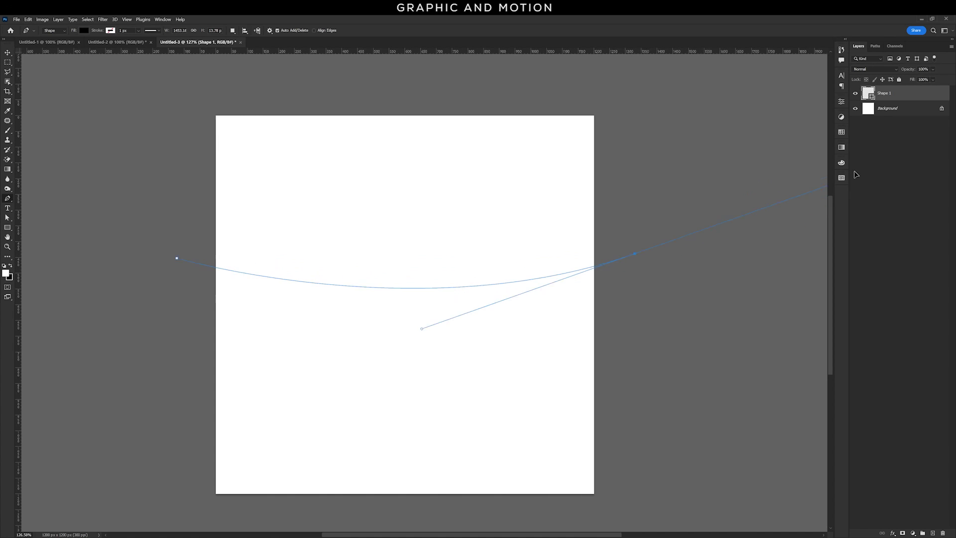
drag(709, 160, 742, 152)
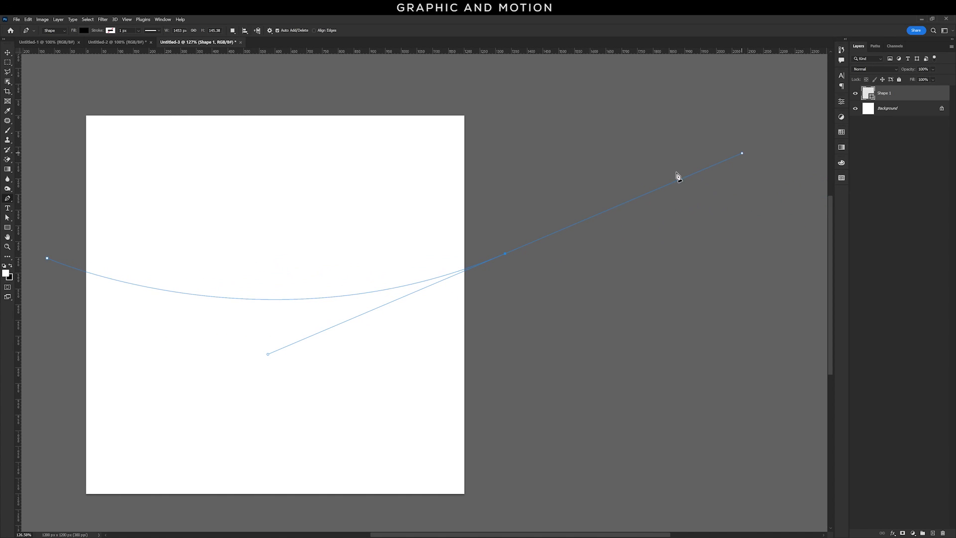
click(506, 254)
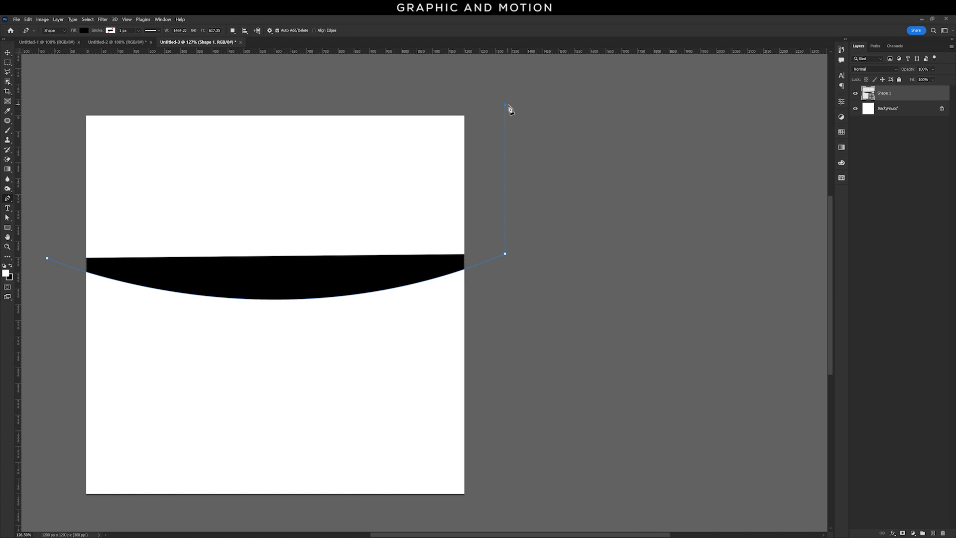
click(505, 104)
click(64, 104)
click(46, 258)
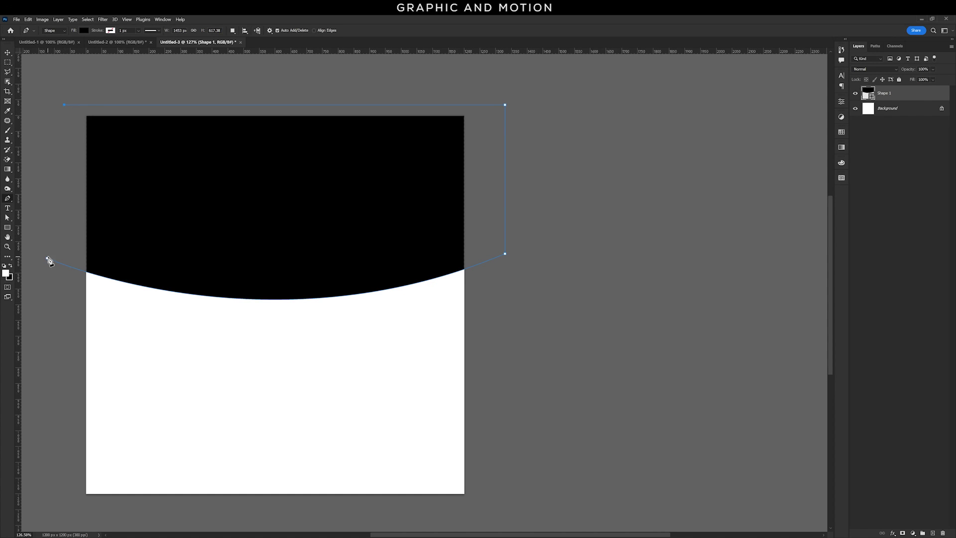
Step: Scale the header shape up to 111% with Free Transform
click(7, 52)
drag(276, 300, 276, 321)
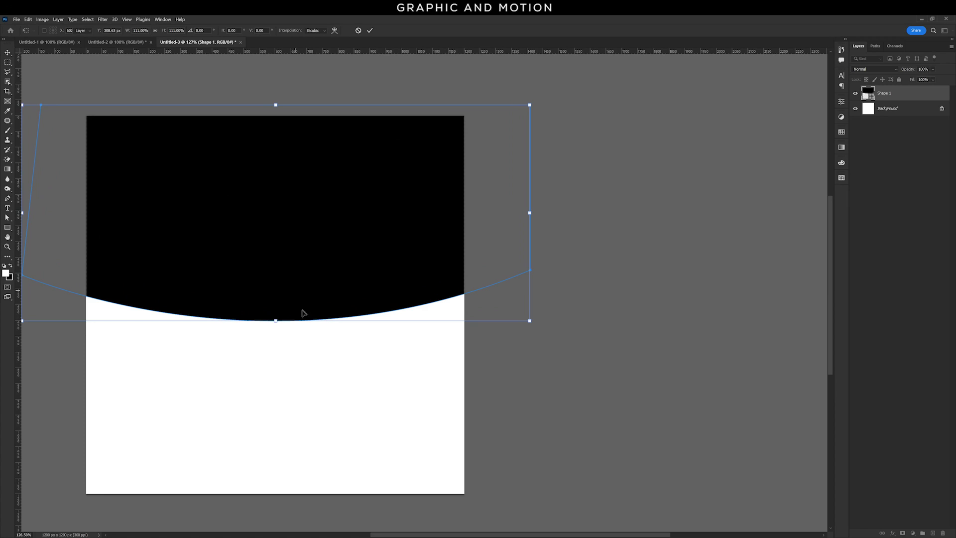
scroll(301, 312, left, 5)
key(Return)
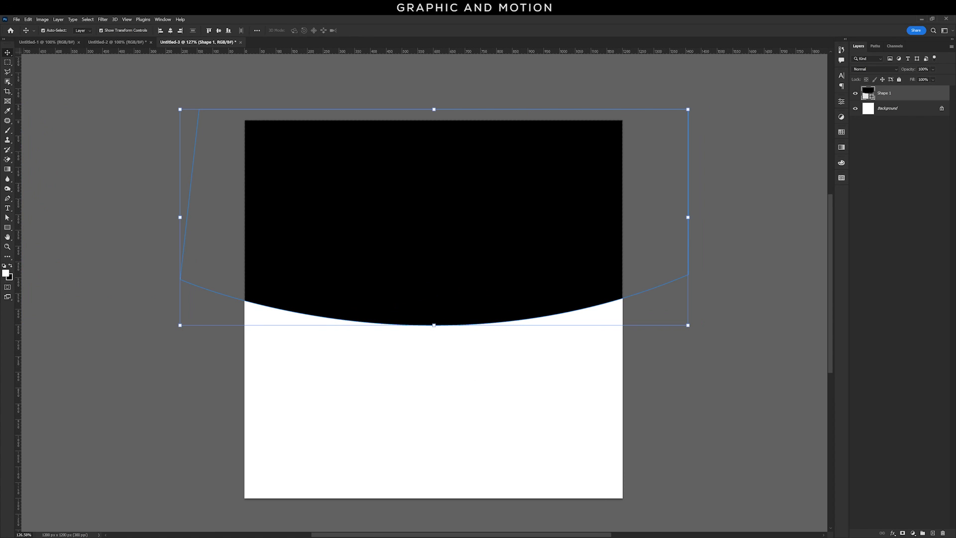
Step: Duplicate Shape 1 and recolour the original light grey
right_click(935, 97)
click(887, 129)
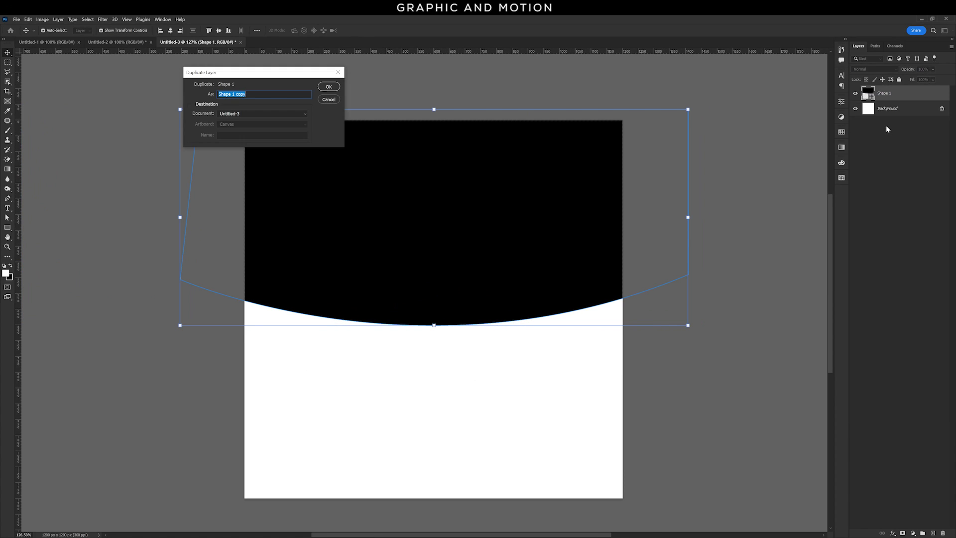
click(328, 87)
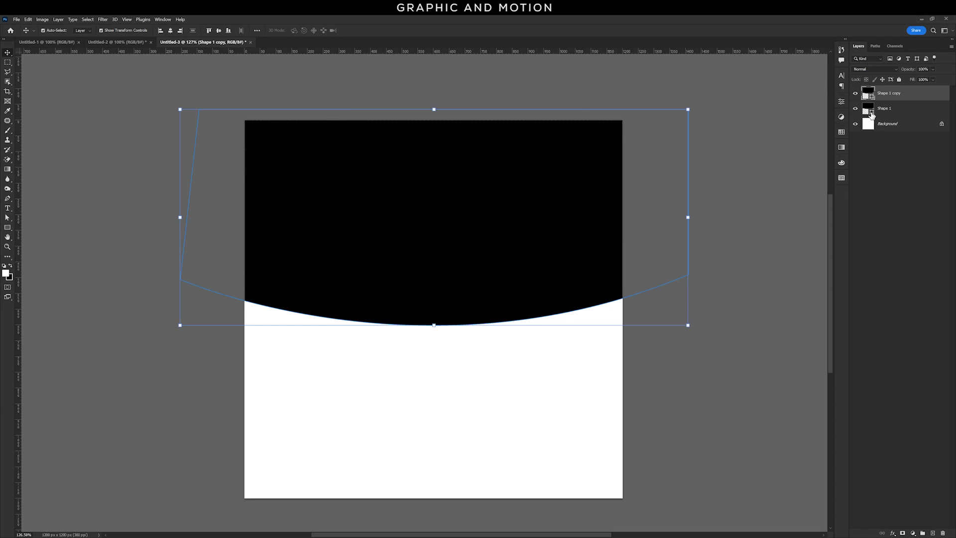
double_click(871, 115)
mouse_move(722, 237)
mouse_down()
mouse_move(716, 263)
mouse_move(715, 246)
mouse_up()
click(892, 208)
Step: Place the mountain photo, move it up, and clip it into the Shape 1 copy
key(v)
click(746, 239)
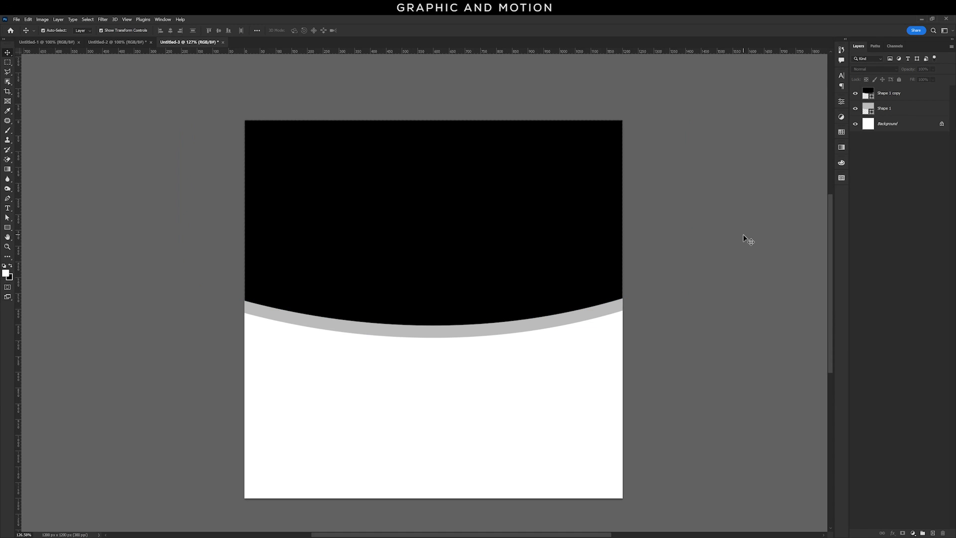
drag(502, 270, 501, 271)
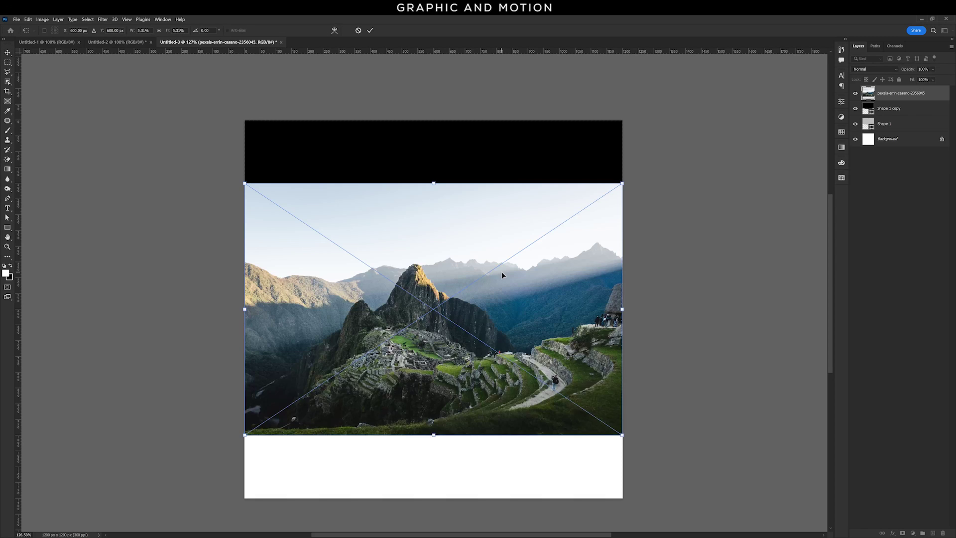
key(Return)
drag(486, 375, 472, 297)
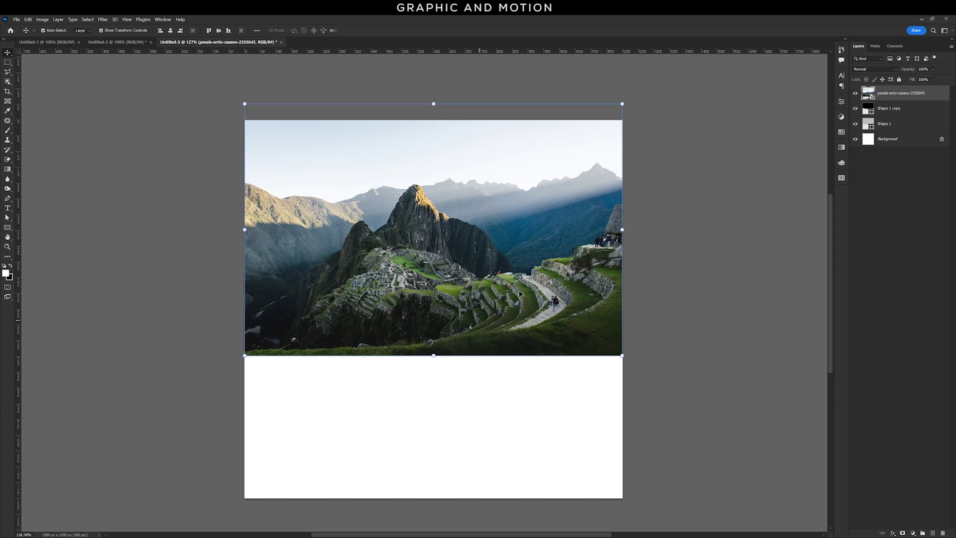
right_click(909, 99)
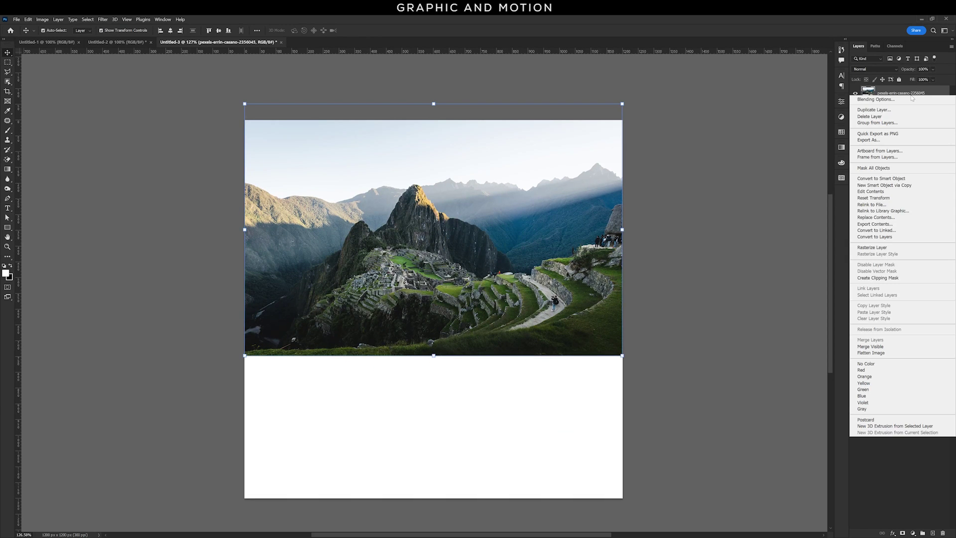
click(879, 278)
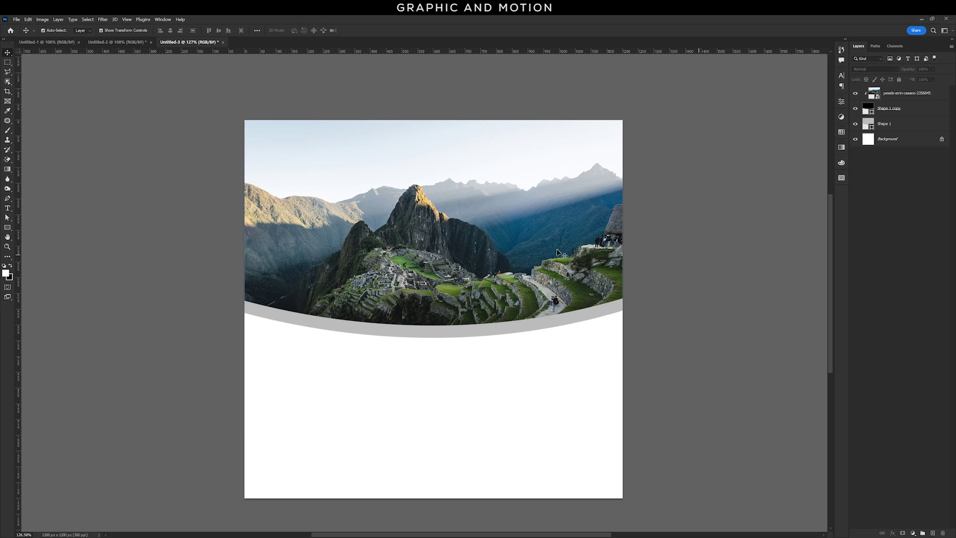
Step: Add a #3985c6 Solid Color fill layer and clip it to the header shape
click(911, 532)
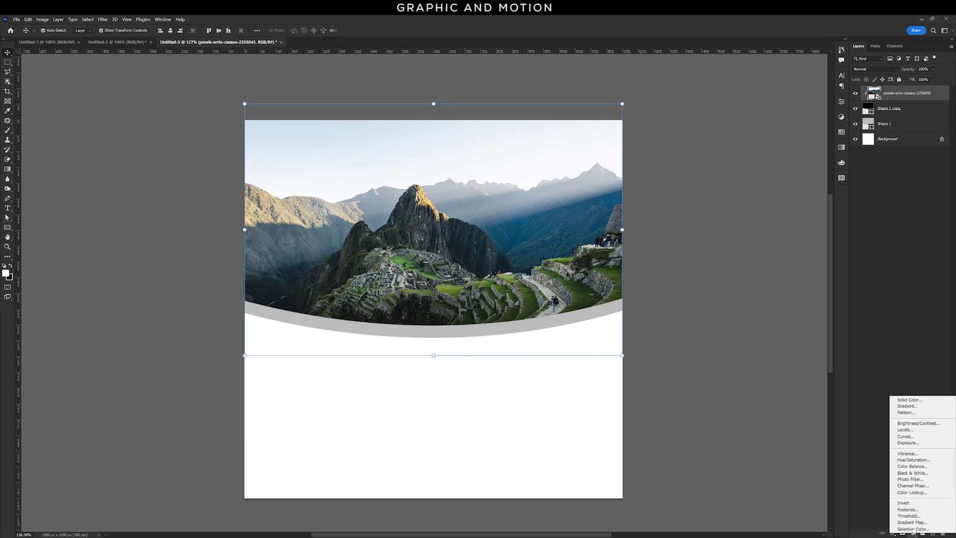
click(920, 400)
click(794, 224)
drag(825, 215, 827, 251)
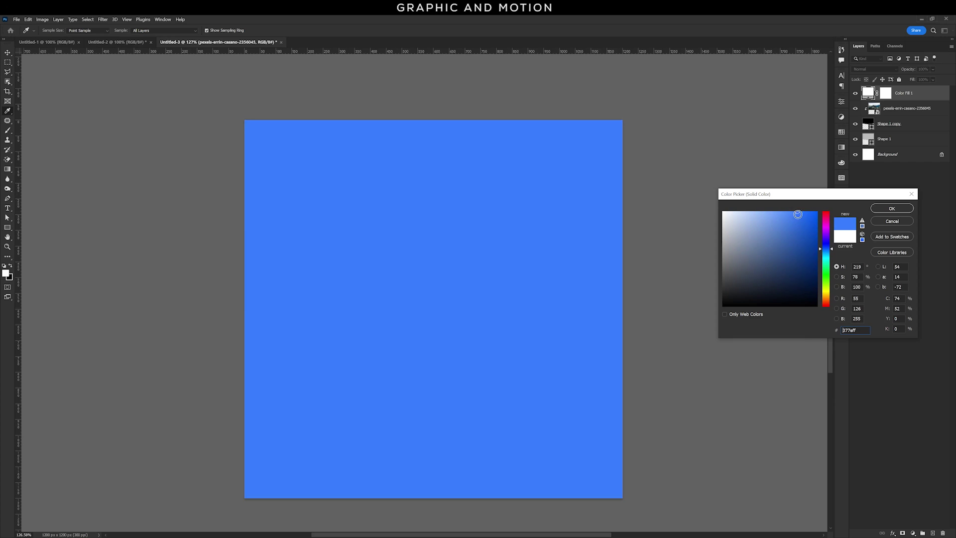
drag(798, 214, 790, 230)
click(828, 252)
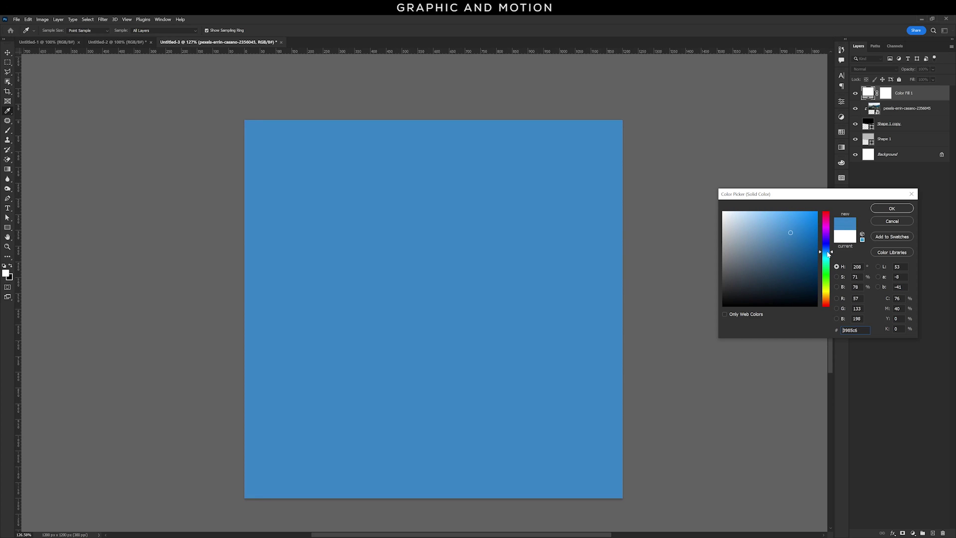
click(886, 208)
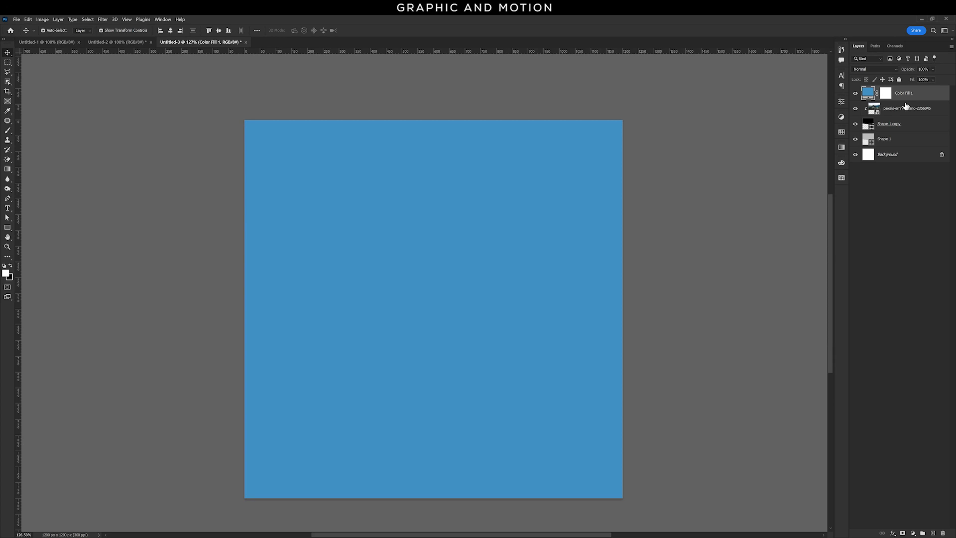
right_click(906, 101)
click(900, 249)
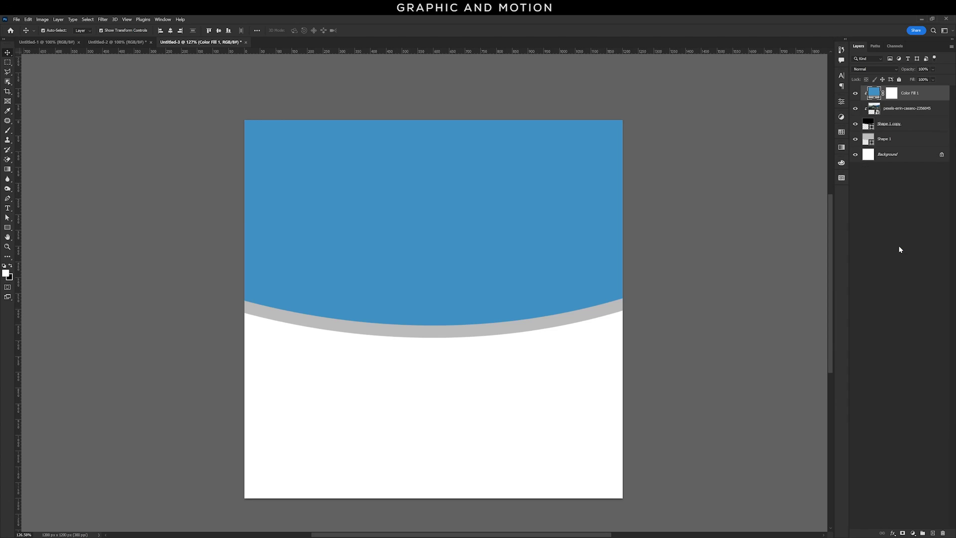
Step: Paint the Color Fill 1 mask with a soft brush so the mountains fade through
click(9, 132)
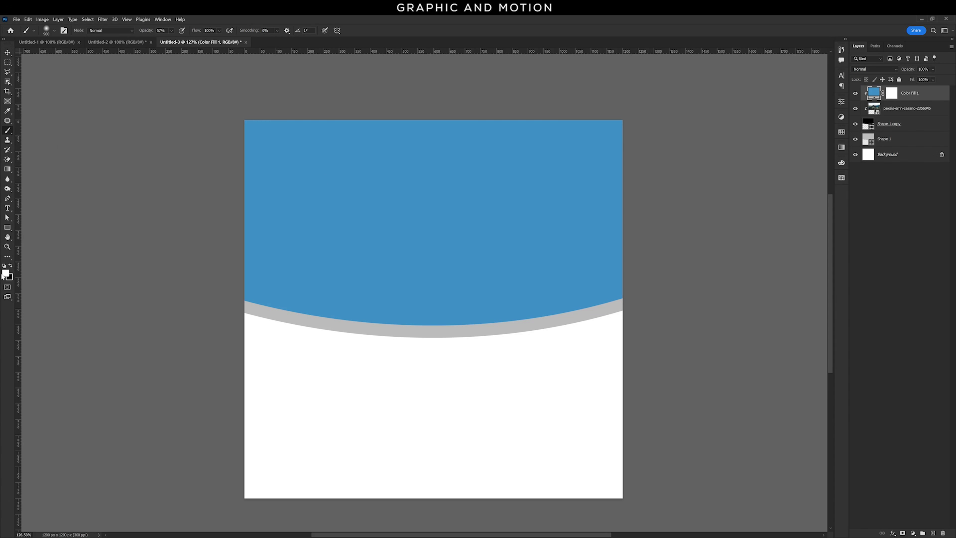
click(889, 98)
key(x)
mouse_move(448, 224)
mouse_down()
mouse_move(423, 254)
mouse_move(448, 239)
mouse_up()
key(bracketleft)
key(bracketleft)
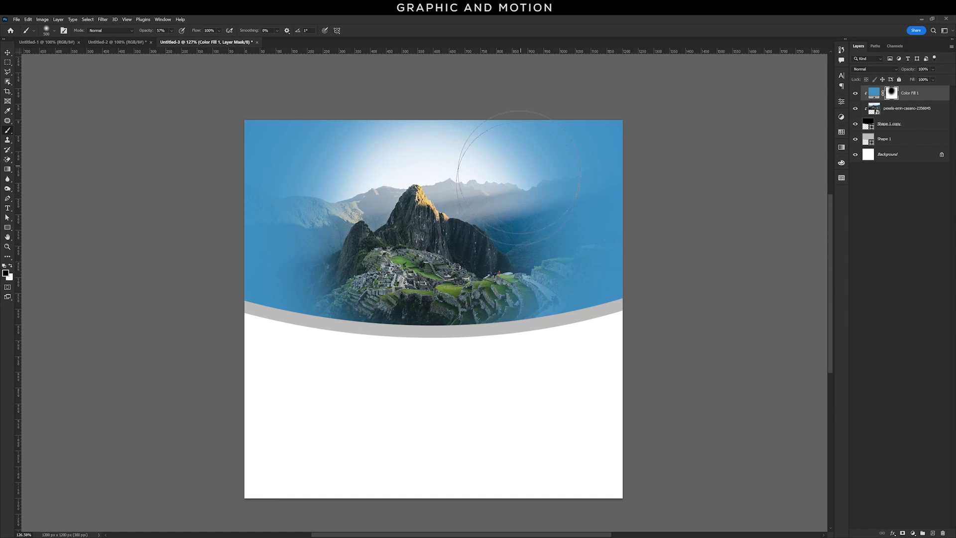
key(bracketright)
key(bracketright)
drag(523, 165, 572, 169)
key(x)
drag(424, 224, 399, 298)
Step: Darken the blue fill colour to #236c9e
click(8, 53)
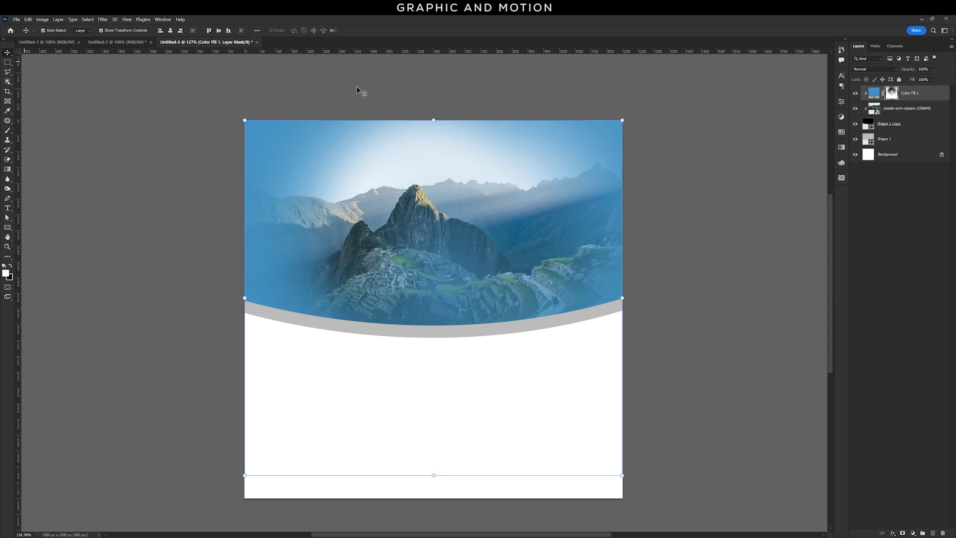
double_click(875, 93)
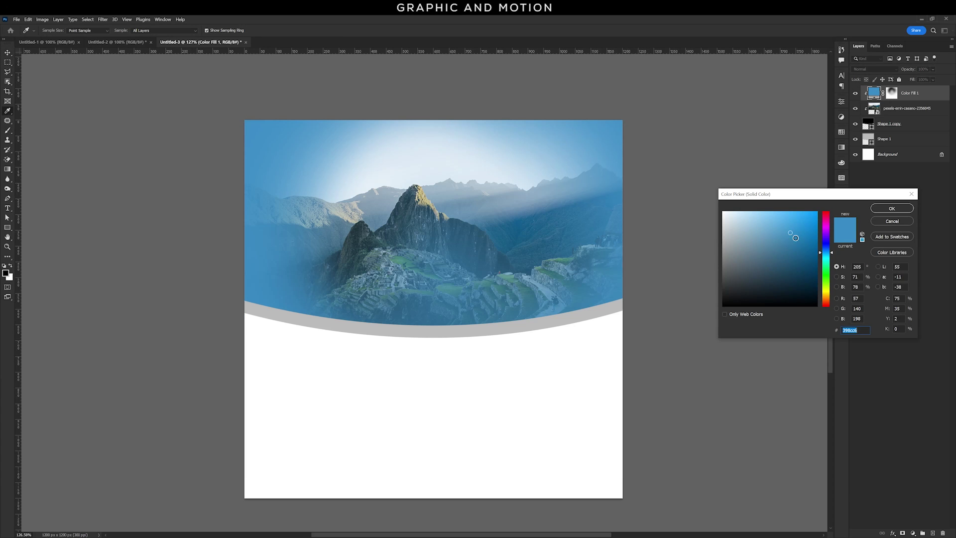
drag(796, 238, 796, 246)
click(891, 208)
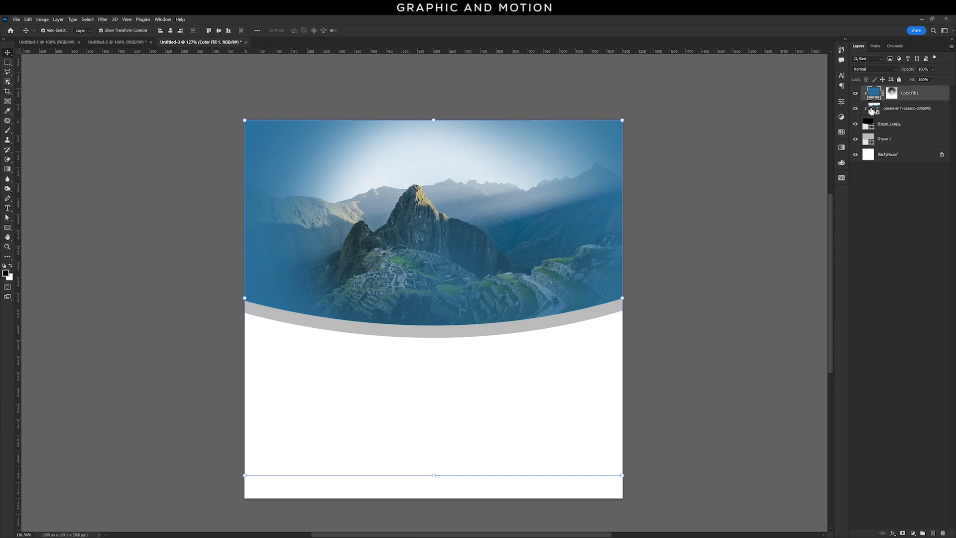
Step: Enlarge the mountain photo with Free Transform and nudge it right
click(872, 110)
drag(623, 356, 737, 432)
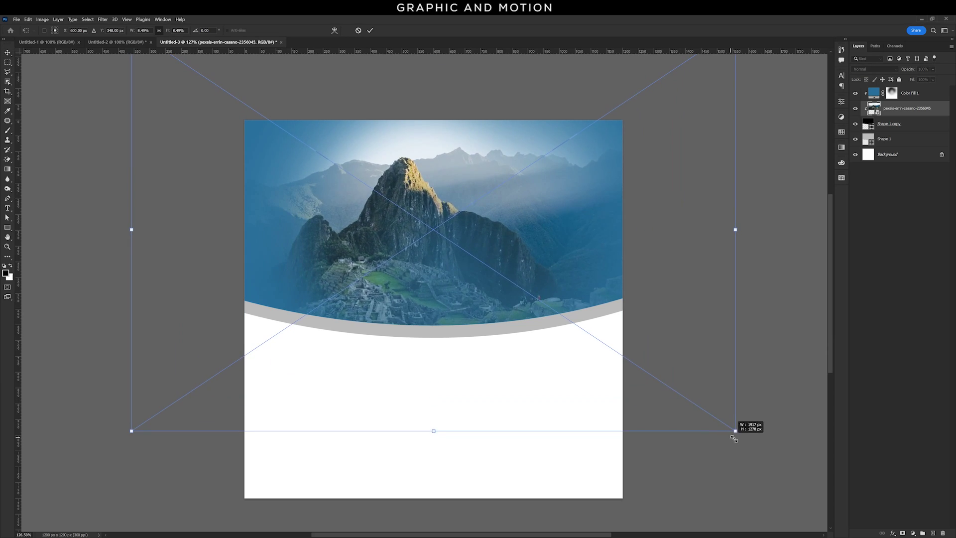
key(Return)
click(421, 195)
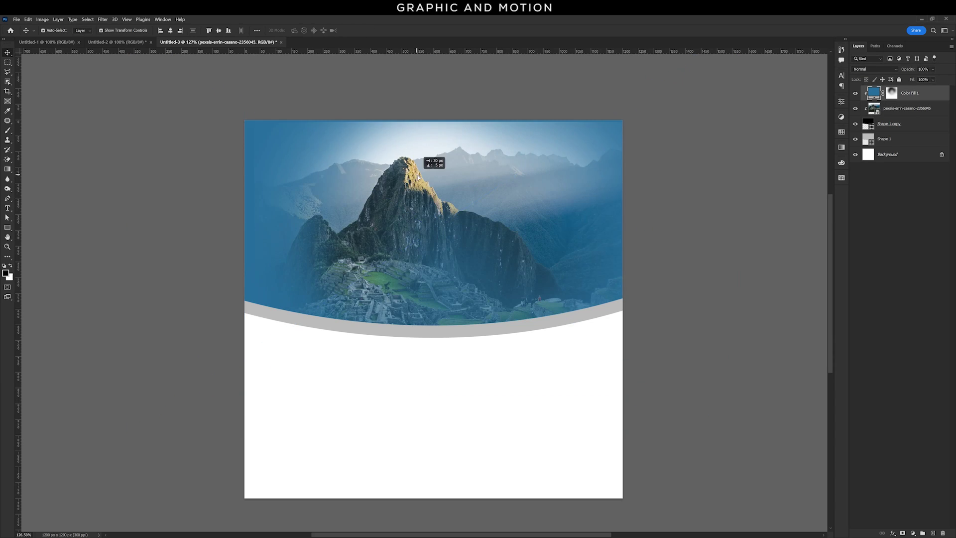
click(707, 269)
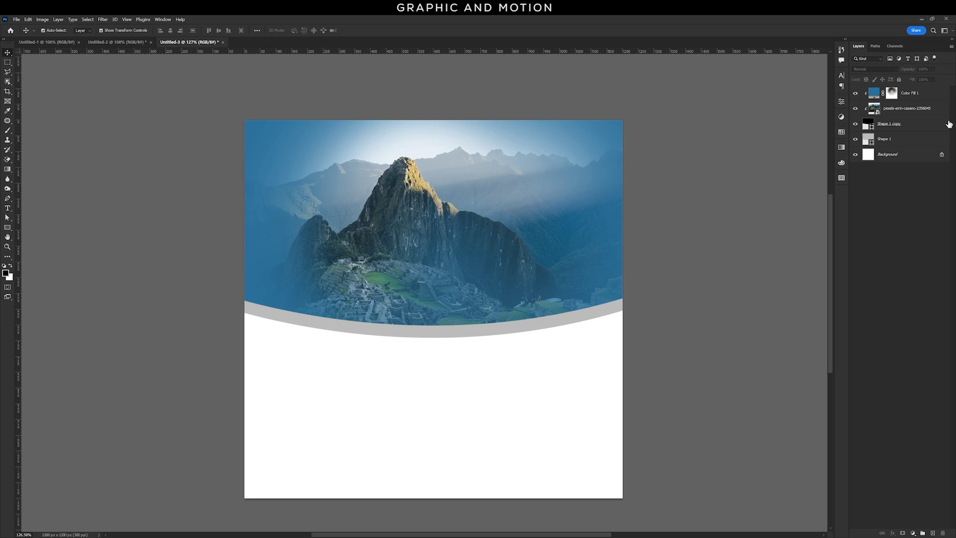
click(932, 110)
key(Right)
key(Right)
key(Right)
key(Right)
key(Right)
key(Right)
key(Right)
key(Right)
key(Right)
key(Right)
click(681, 249)
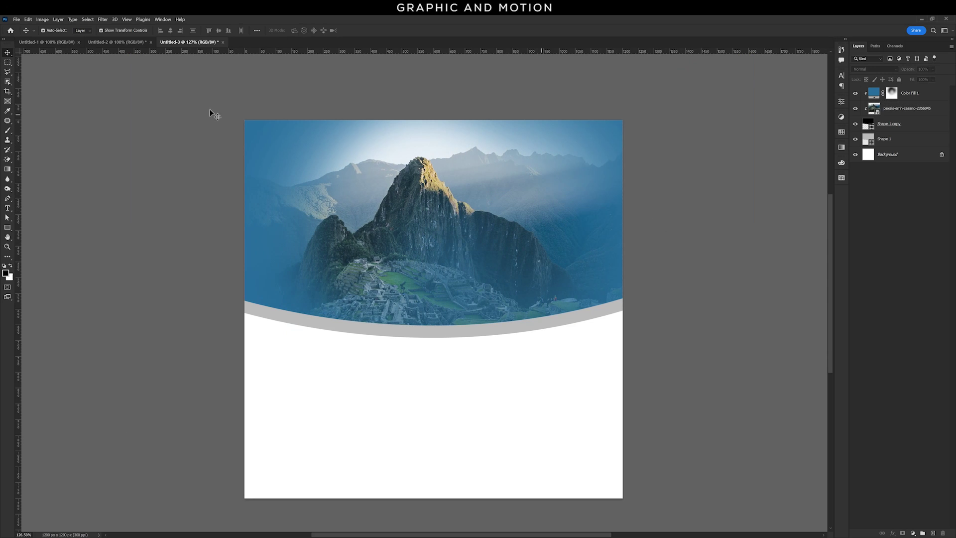
Step: Draw a 427 px white circle straddling the header's curved edge
right_click(9, 230)
click(30, 238)
mouse_move(416, 325)
mouse_down()
mouse_move(516, 451)
mouse_move(505, 464)
mouse_up()
click(7, 53)
drag(438, 330, 435, 331)
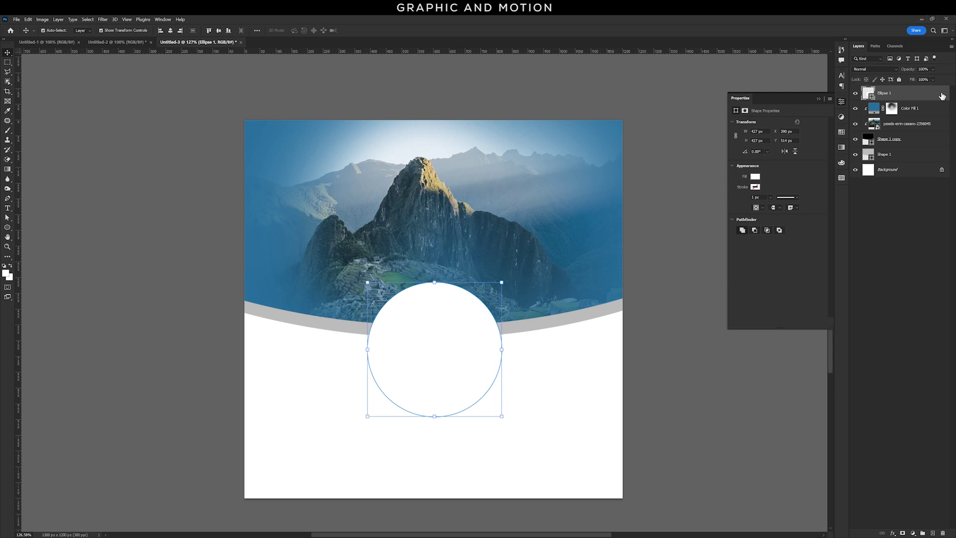
Step: Give Ellipse 1 a drop shadow and a white outside stroke
double_click(941, 96)
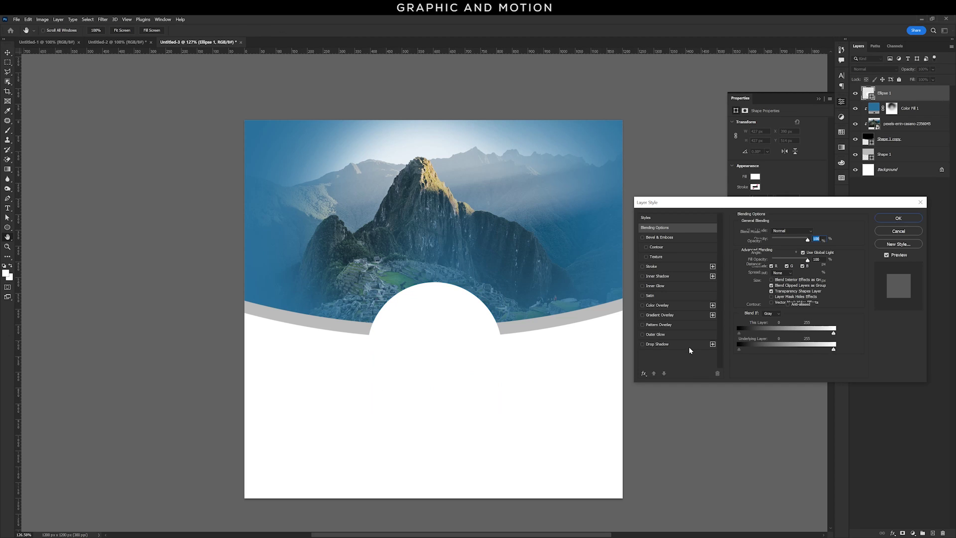
click(688, 346)
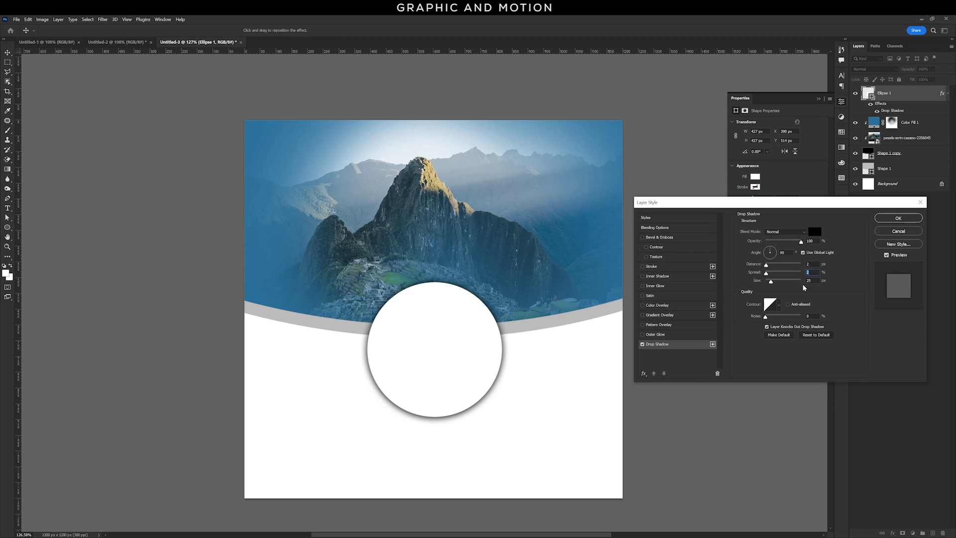
click(698, 267)
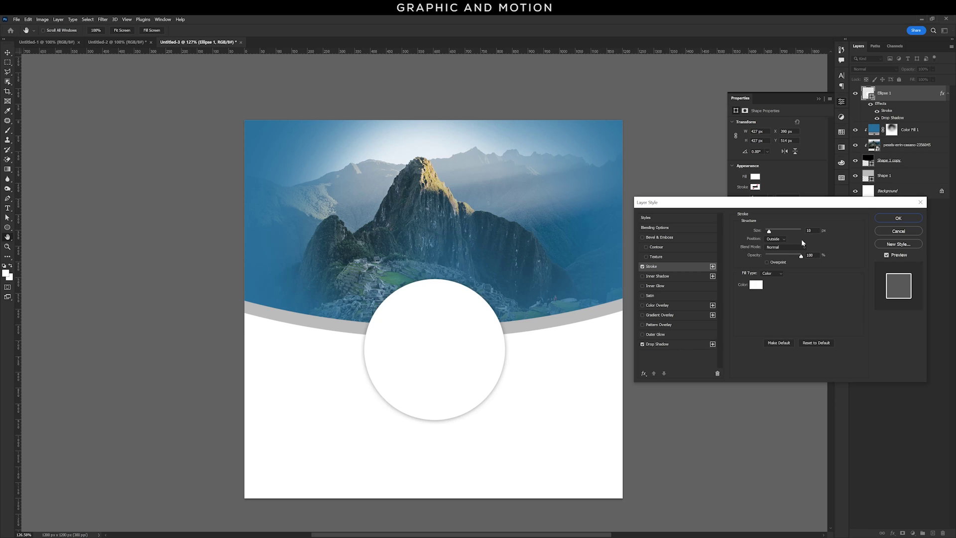
click(901, 219)
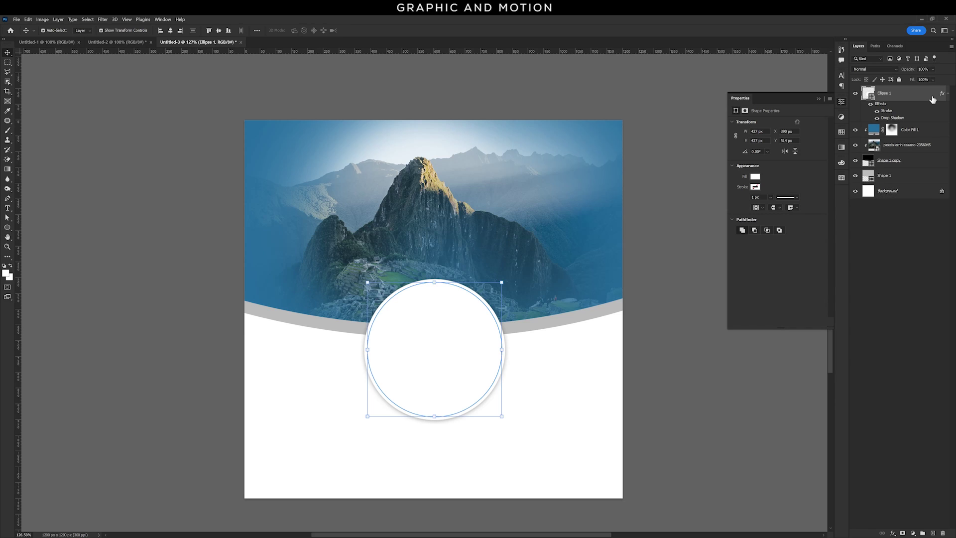
Step: Duplicate Ellipse 1 and shrink the copy to 275 px left of the big circle
right_click(933, 99)
click(887, 128)
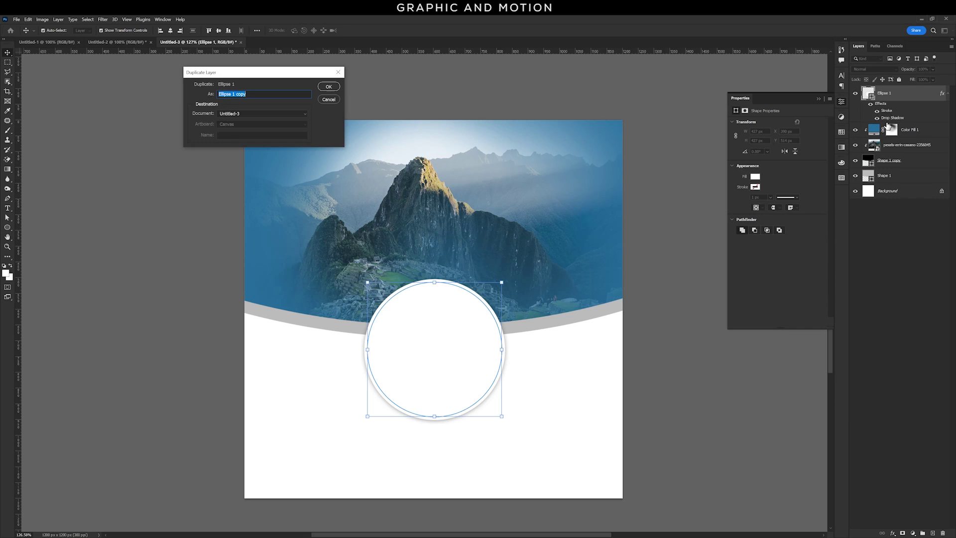
click(319, 87)
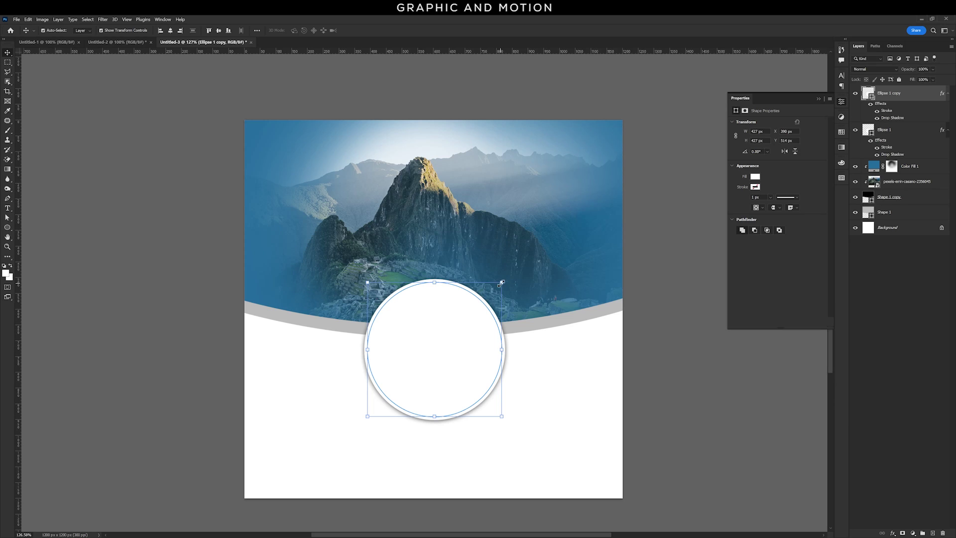
key(ctrl+t)
mouse_move(503, 277)
mouse_down()
mouse_move(469, 314)
mouse_move(368, 344)
mouse_up()
key(Return)
drag(378, 382, 387, 403)
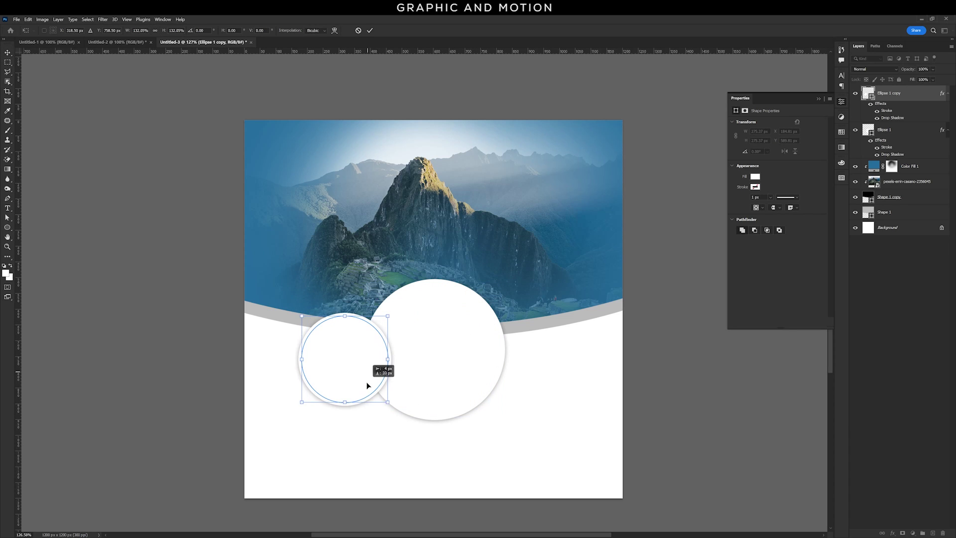
Step: Add a 176 px circle copy on the right, filled with the sampled header blue
key(ctrl+alt+t)
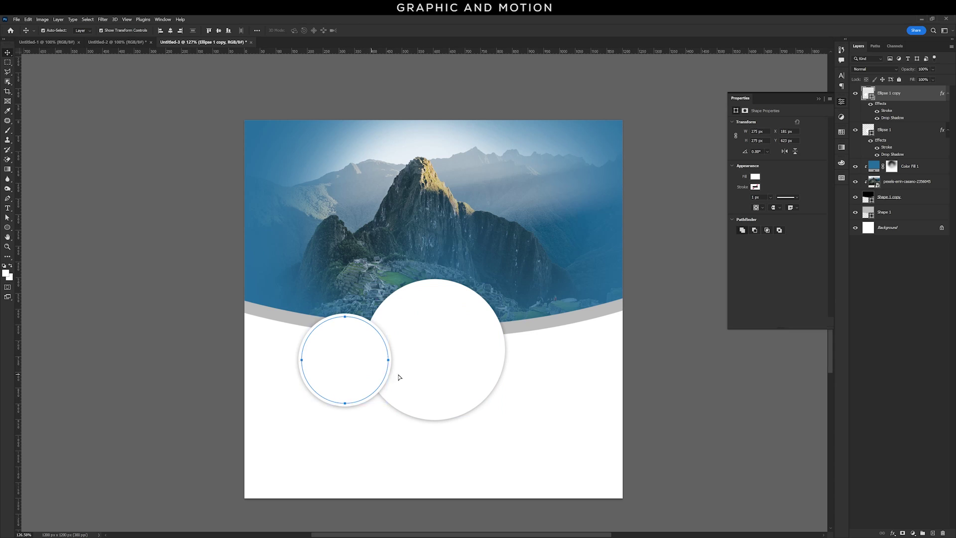
drag(347, 379, 533, 368)
drag(569, 317, 559, 321)
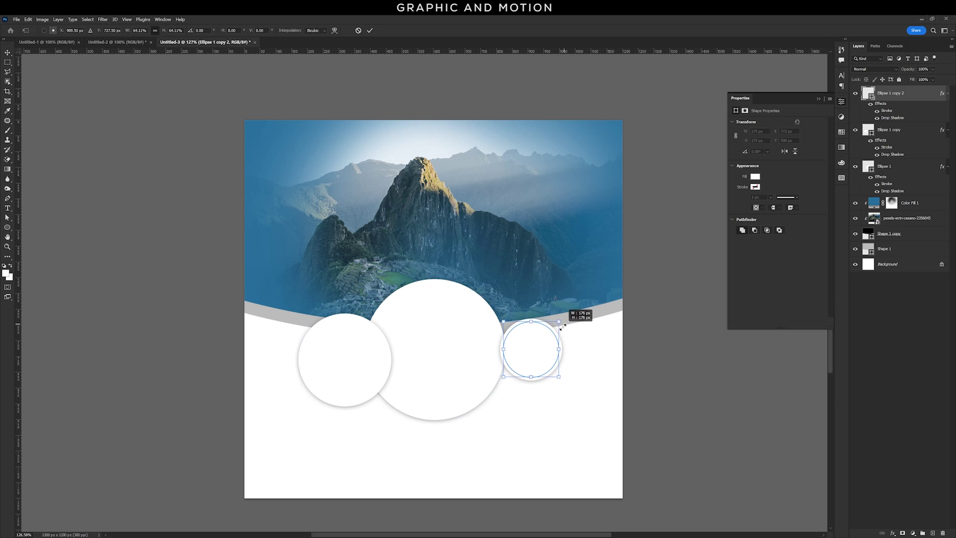
key(Return)
drag(538, 362, 528, 356)
double_click(869, 96)
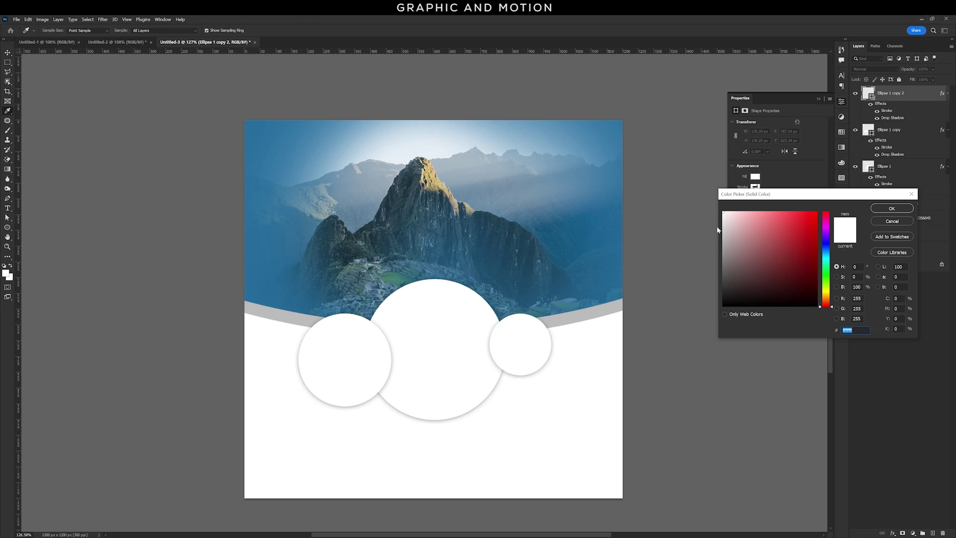
click(621, 272)
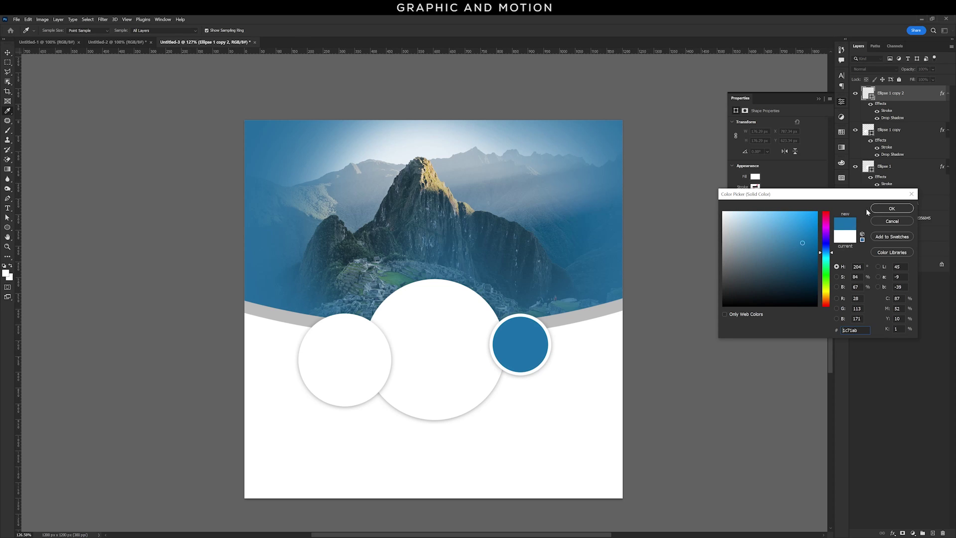
key(Return)
click(657, 384)
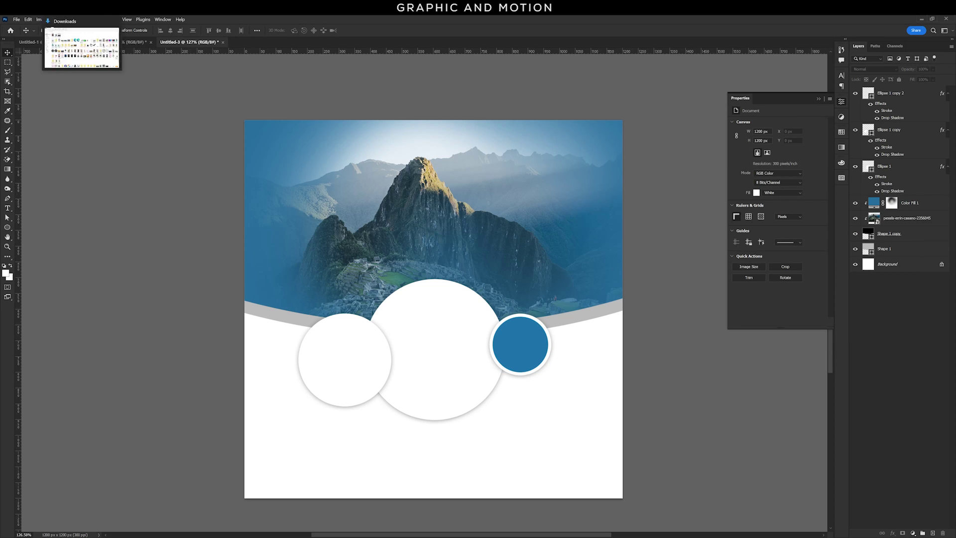
Step: Clip the boat and traveller photo into Ellipse 1, scaled down and centred
drag(80, 50, 435, 340)
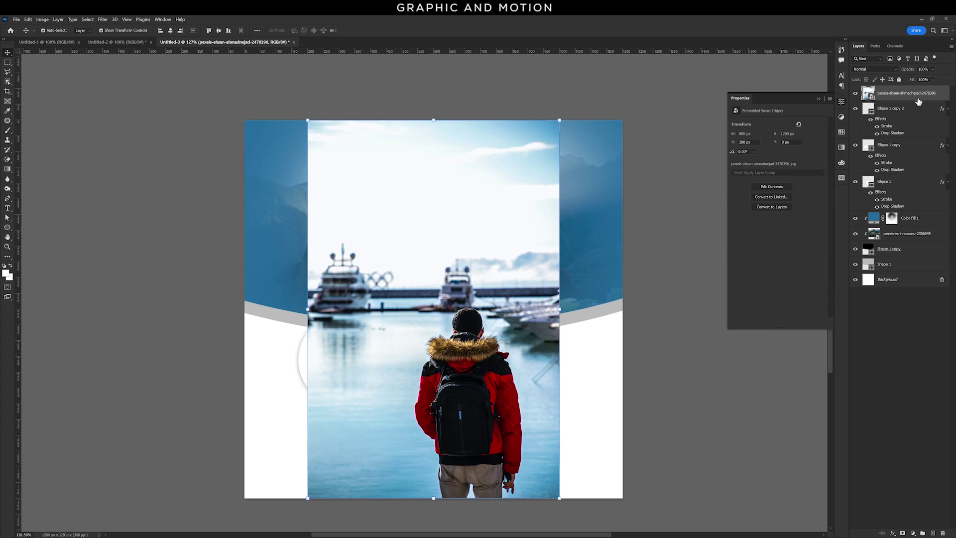
drag(919, 101, 917, 174)
right_click(917, 172)
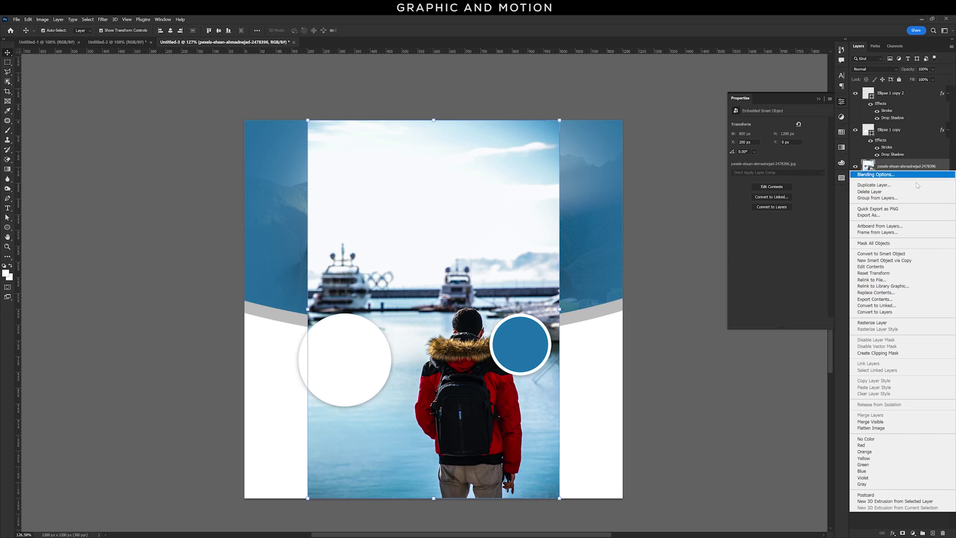
click(878, 352)
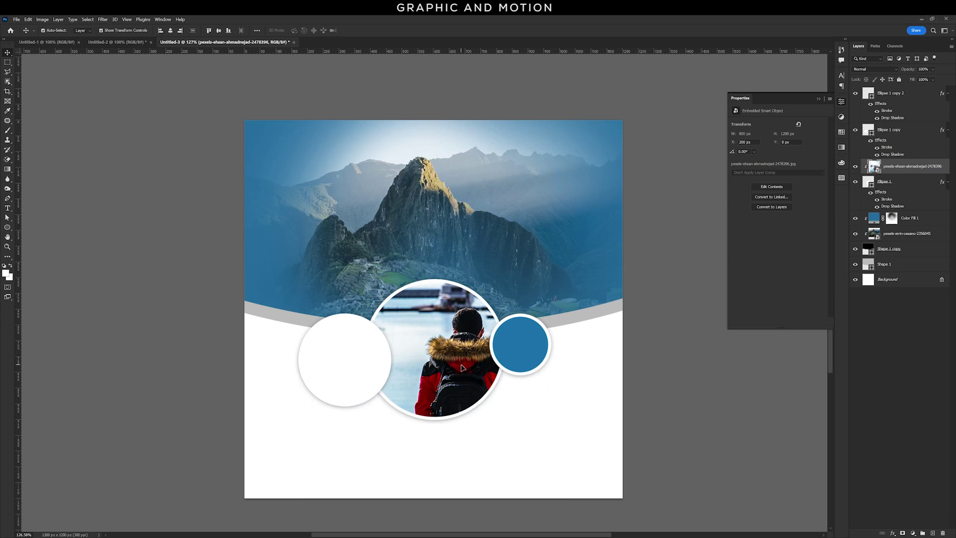
drag(462, 368, 446, 356)
drag(536, 106, 471, 165)
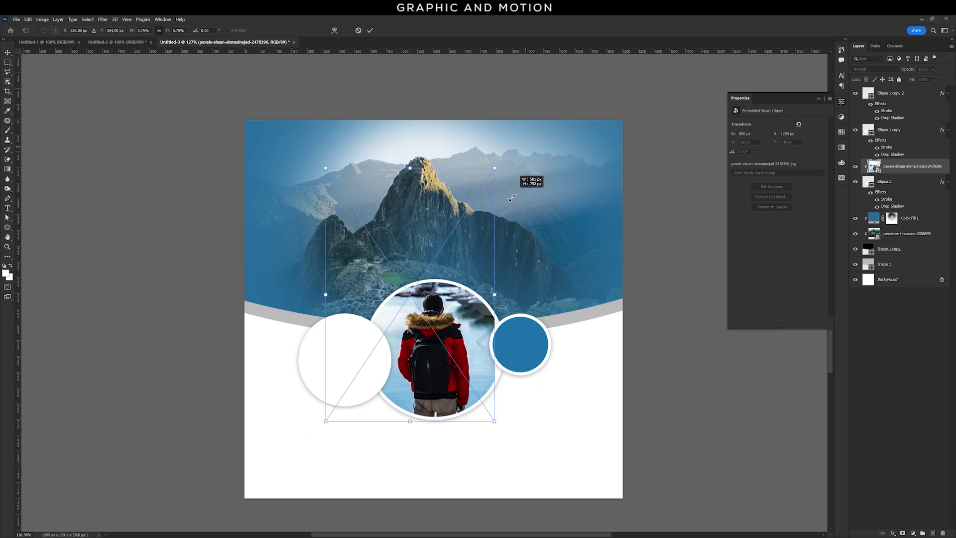
mouse_move(432, 286)
mouse_down()
mouse_move(458, 354)
mouse_move(463, 347)
mouse_up()
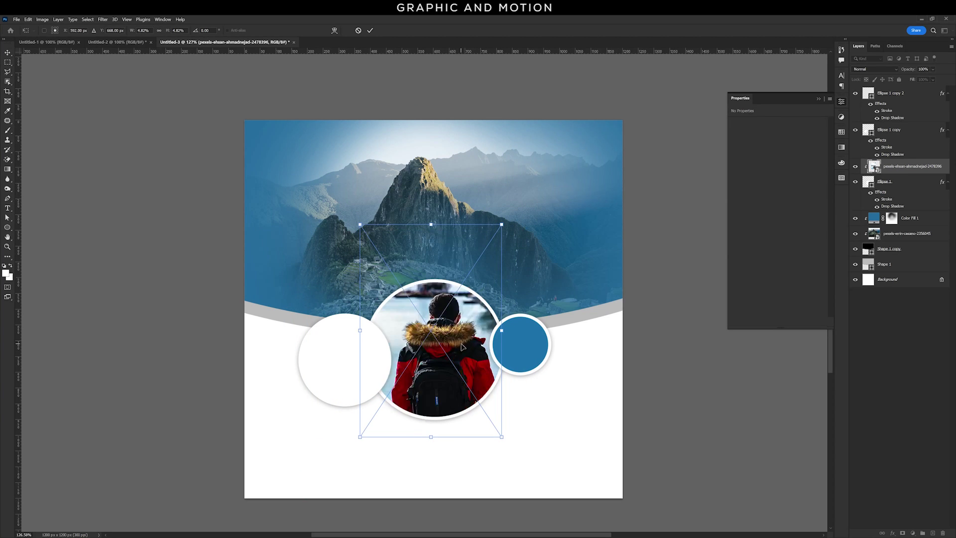
key(Return)
Step: Scale the flower-field photo down and clip it into the Ellipse 1 copy on the left
drag(331, 203, 378, 367)
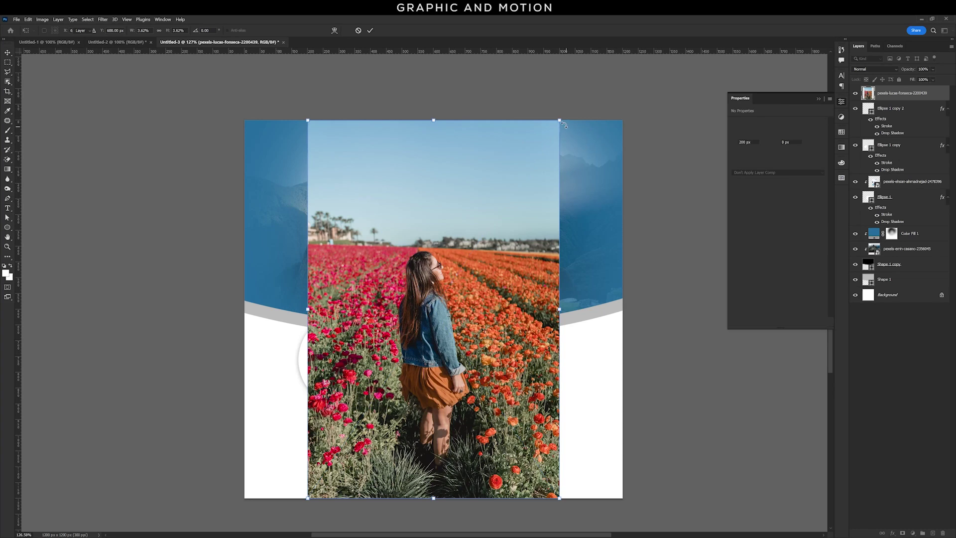
drag(560, 120, 494, 219)
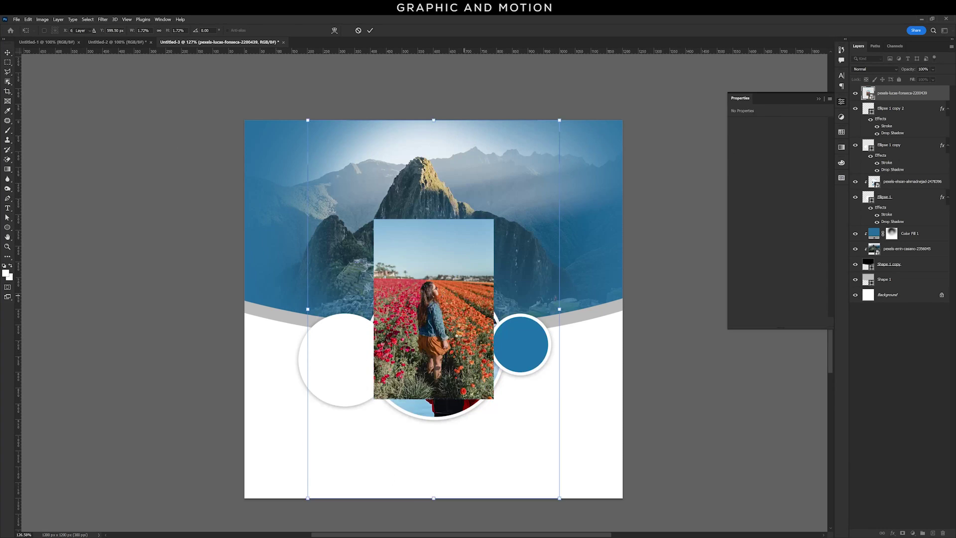
drag(462, 317, 365, 368)
drag(901, 96, 897, 150)
right_click(902, 138)
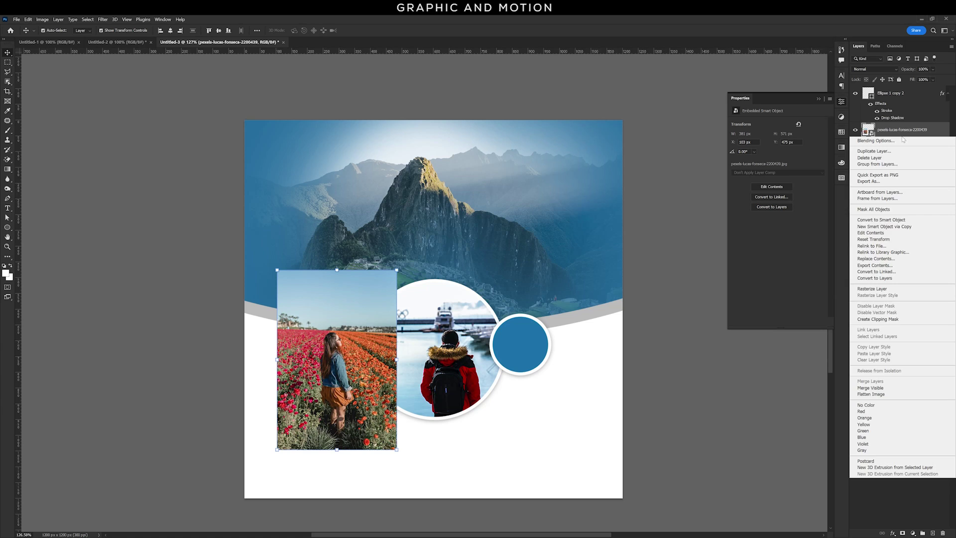
click(878, 319)
drag(357, 353, 361, 353)
click(683, 377)
click(7, 209)
Step: Start a text layer in the blue circle coloured yellow #fbbf1f
click(518, 344)
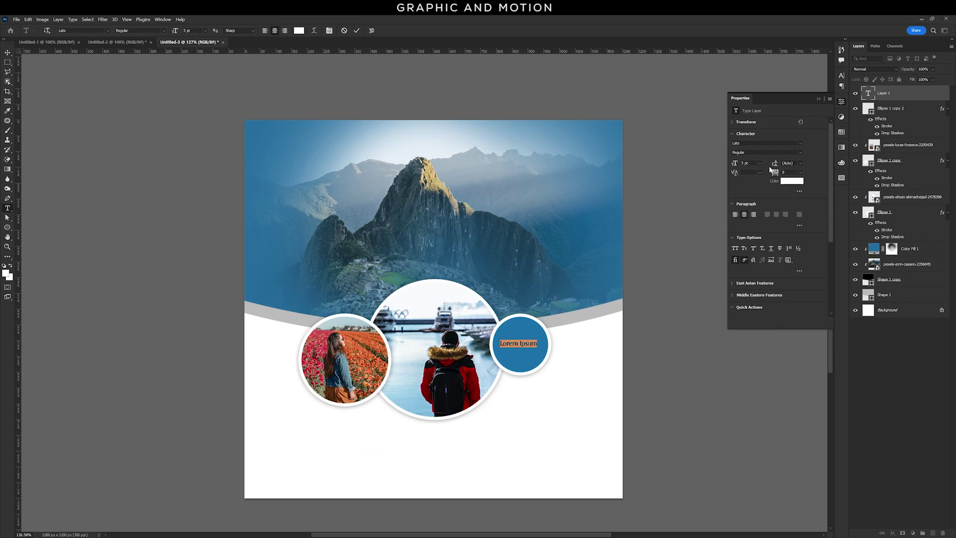
click(757, 144)
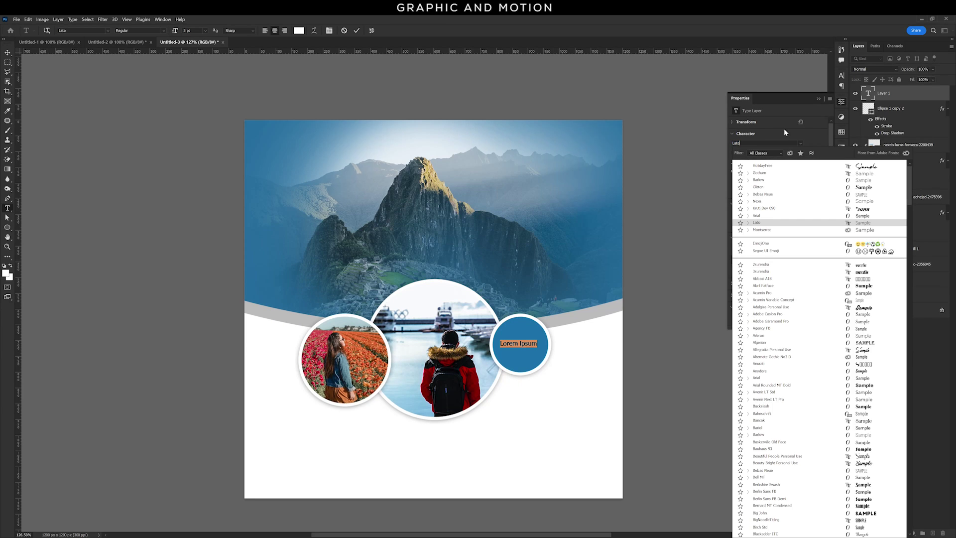
click(784, 131)
click(792, 181)
drag(792, 239, 806, 213)
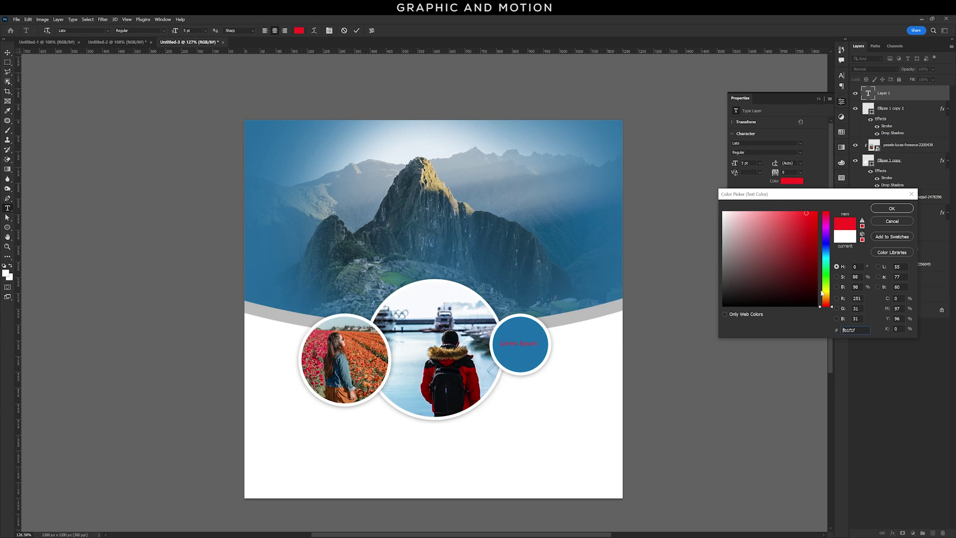
drag(825, 293, 826, 298)
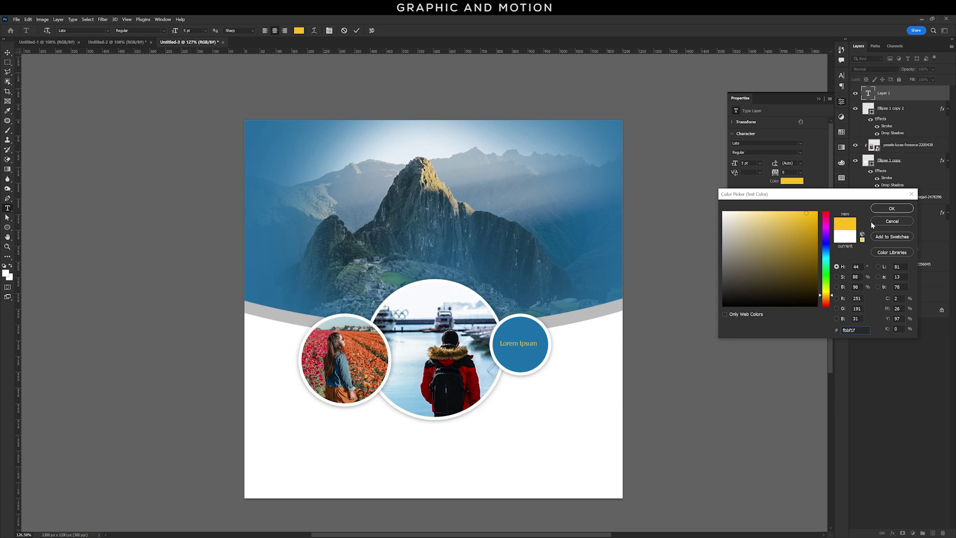
click(891, 209)
Step: Enter '50%' at 12 pt in Lato Bold and nudge it into place
drag(538, 343, 532, 342)
text(50)
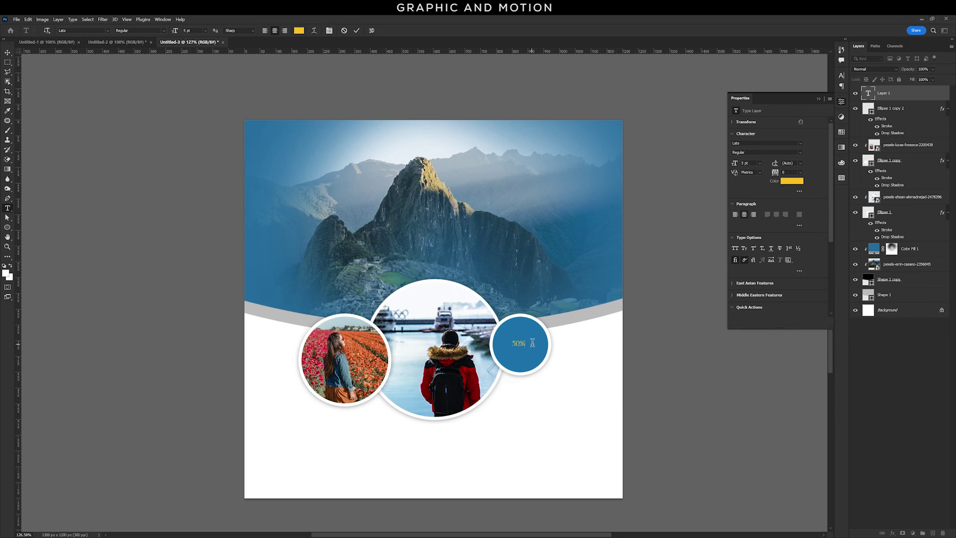
text(12)
key(Return)
click(800, 152)
click(758, 187)
click(8, 53)
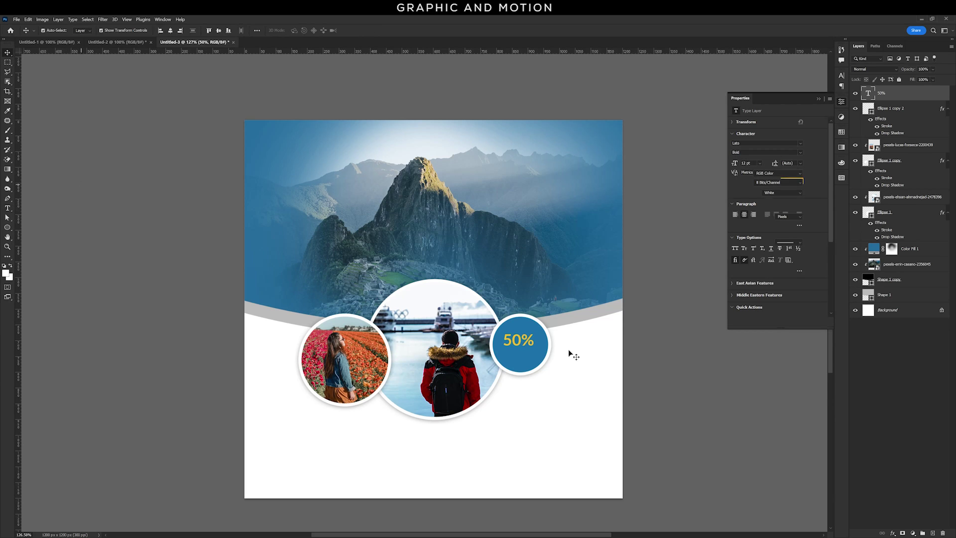
drag(522, 348, 523, 358)
Step: Add a 6 pt 'DISCOUNT' line beneath it, correcting the missing C
double_click(522, 355)
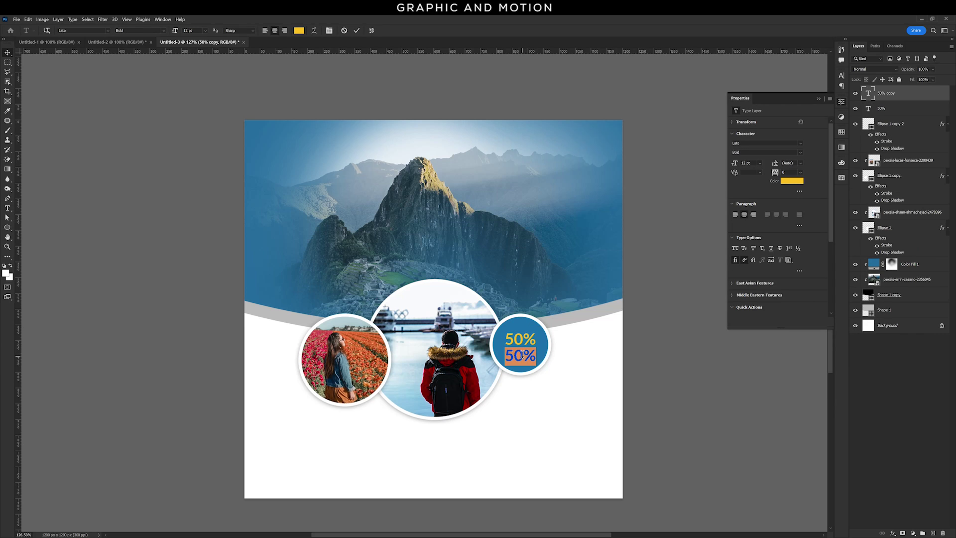
text(DISOUNT)
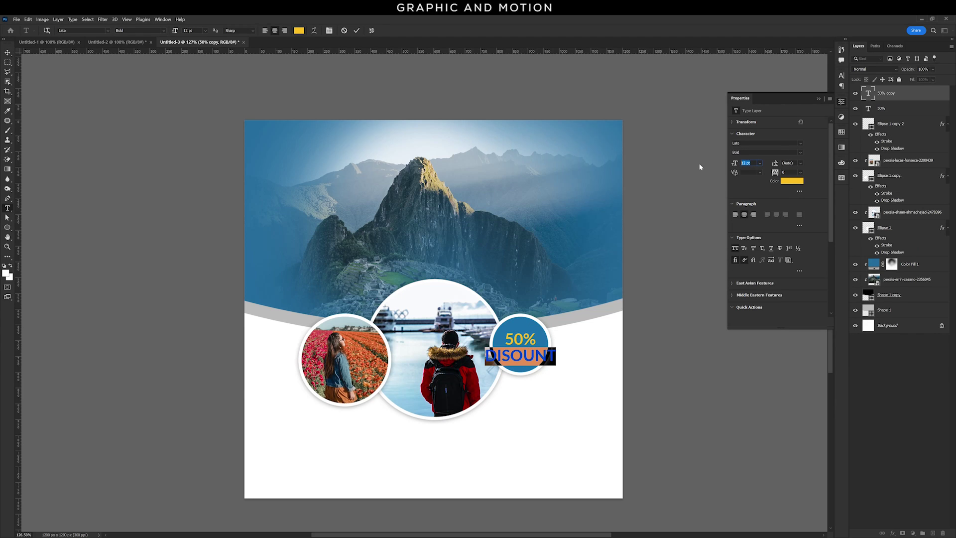
key(Return)
click(7, 52)
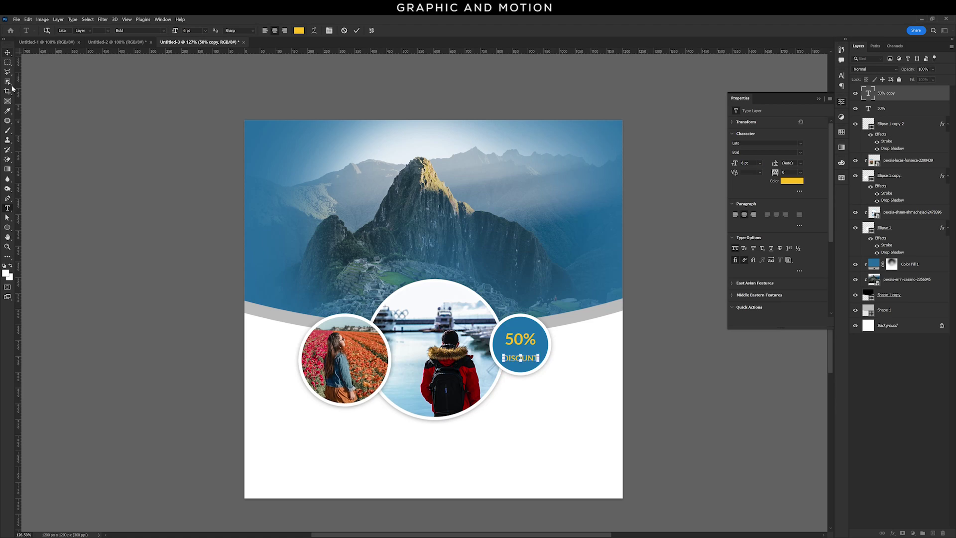
drag(528, 364, 527, 358)
double_click(522, 354)
click(516, 353)
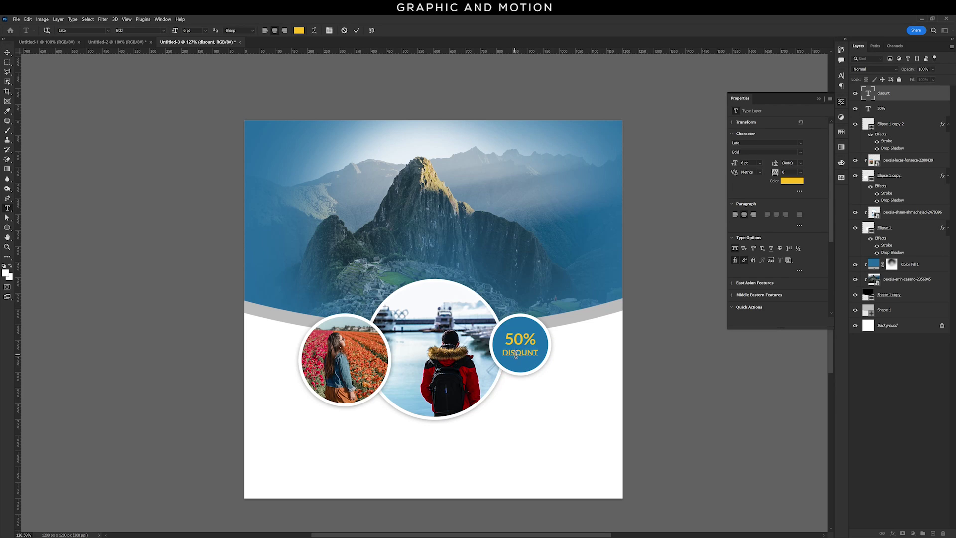
text(C)
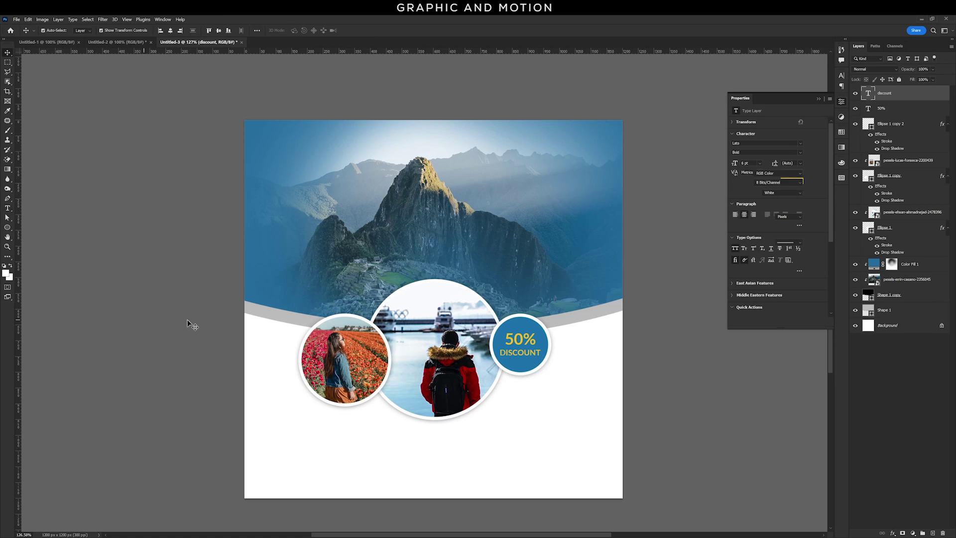
click(187, 324)
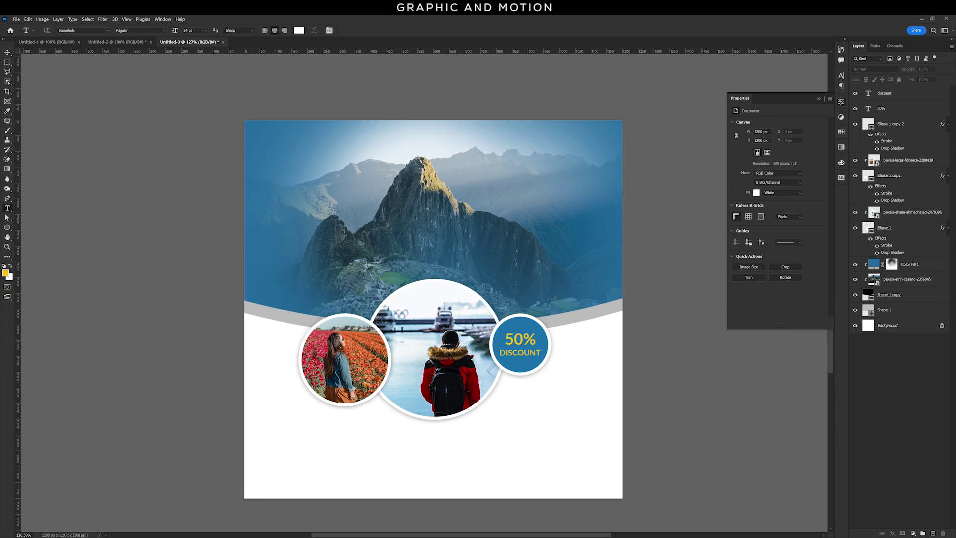
Step: Add a yellow 70 pt Stonehole 'Traveling' title centred over the mountain peak
click(107, 31)
key(Escape)
click(299, 31)
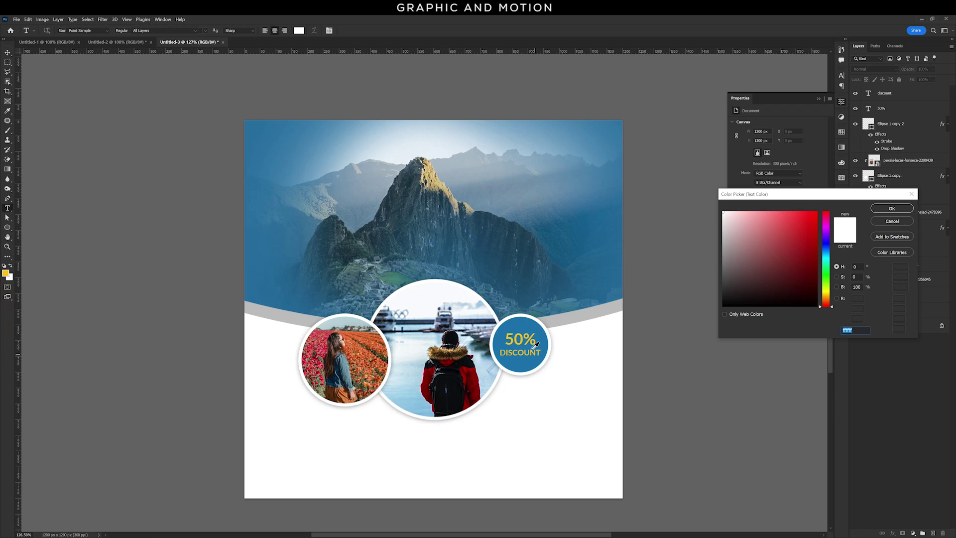
click(525, 338)
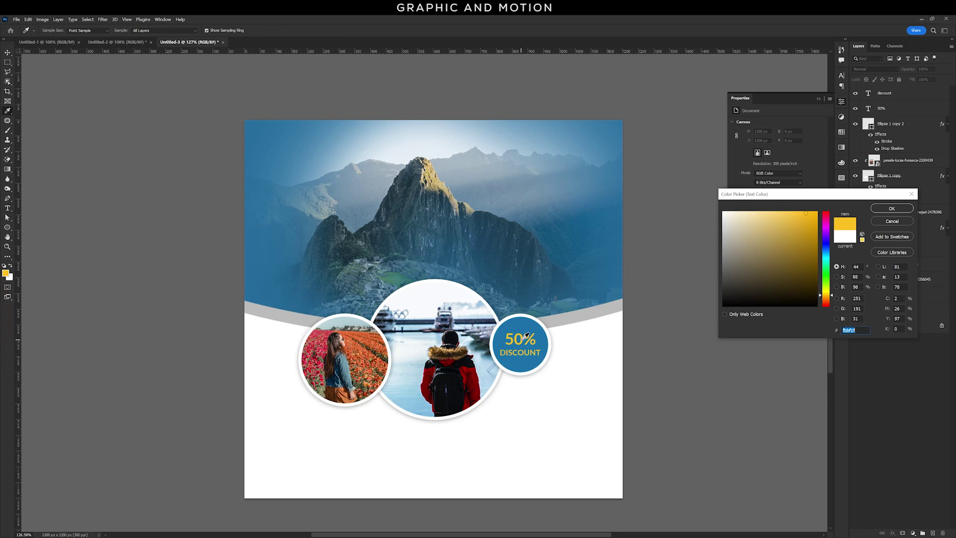
click(886, 209)
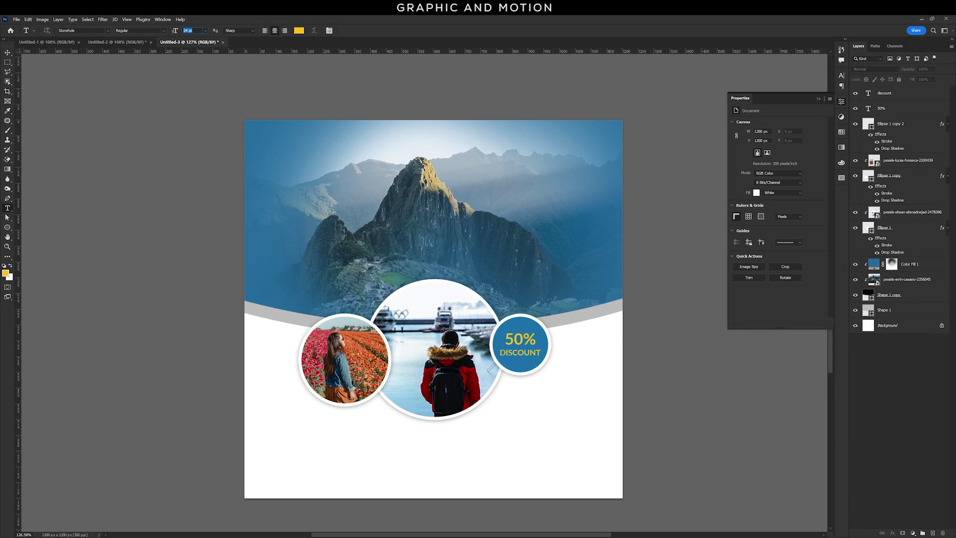
click(427, 207)
text(Traveling)
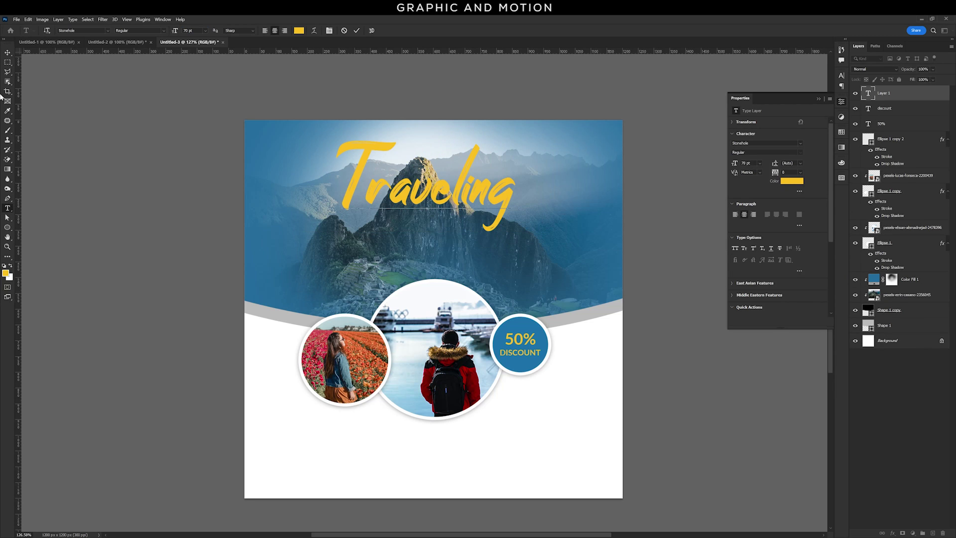
click(7, 52)
drag(460, 189, 460, 228)
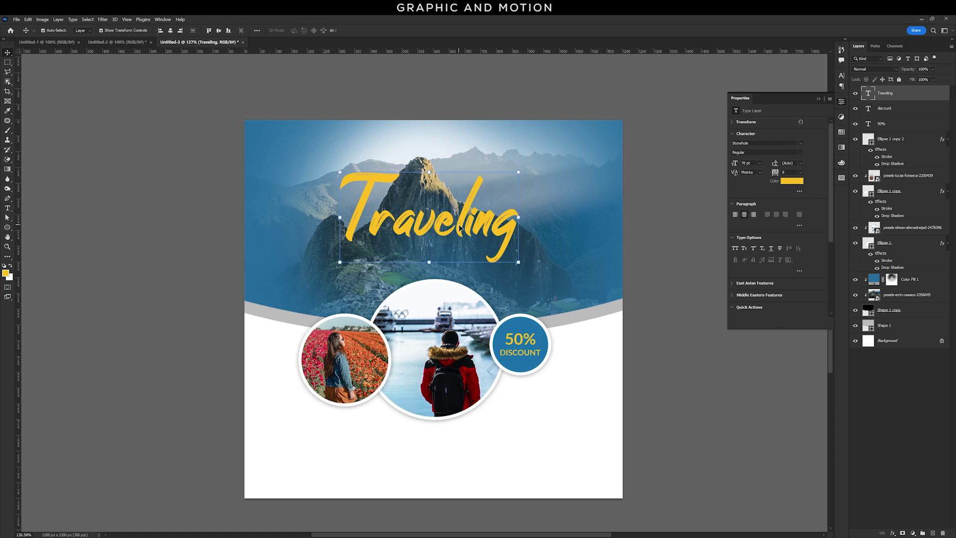
Step: Set the Type tool colour to white for the next text
click(8, 209)
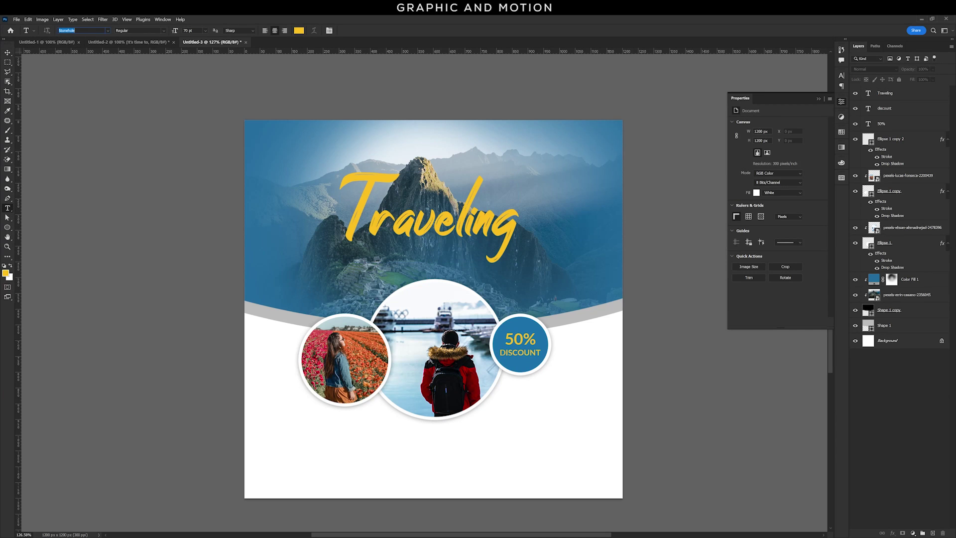
key(Tab)
click(299, 31)
drag(753, 241, 711, 193)
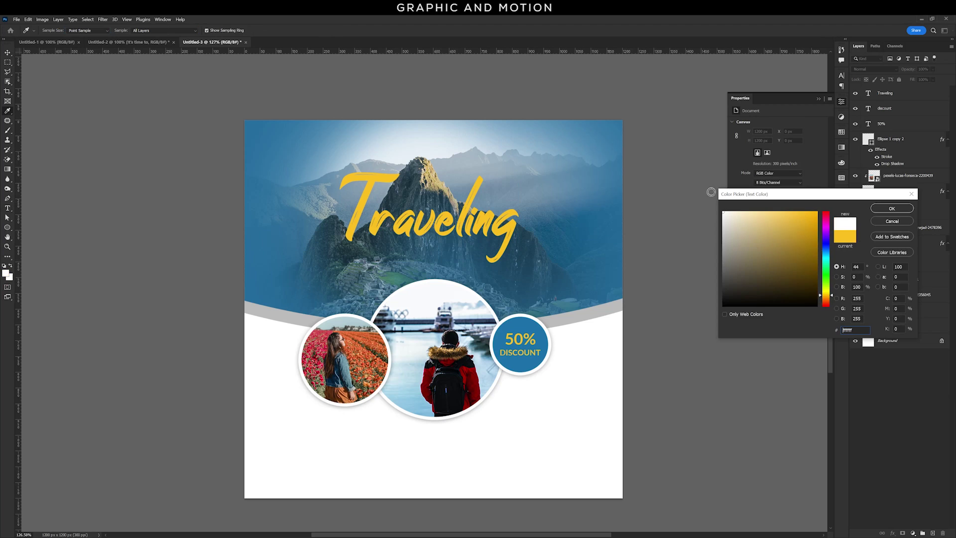
Step: Add white 'It s time to' text and move it above Traveling
click(901, 209)
click(318, 134)
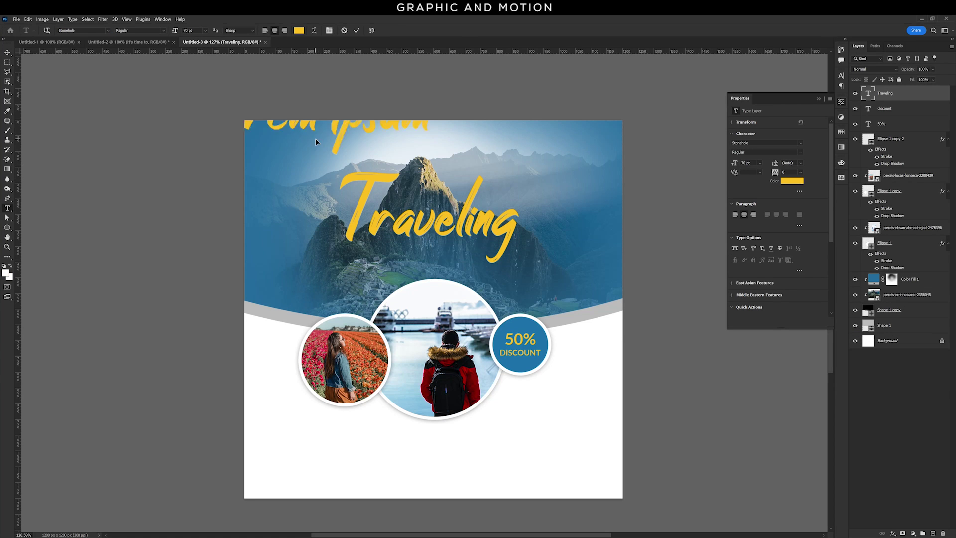
text(It's time to)
click(8, 54)
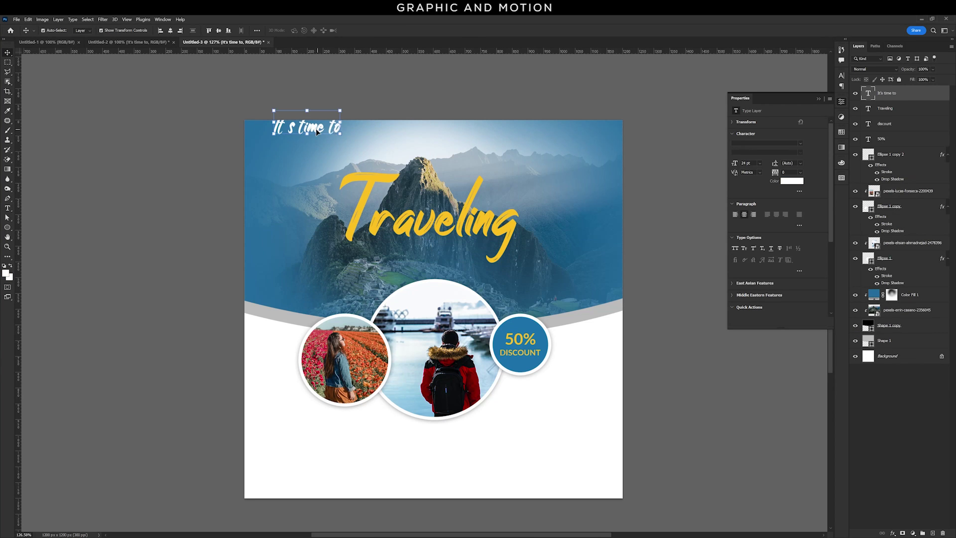
drag(318, 132, 438, 200)
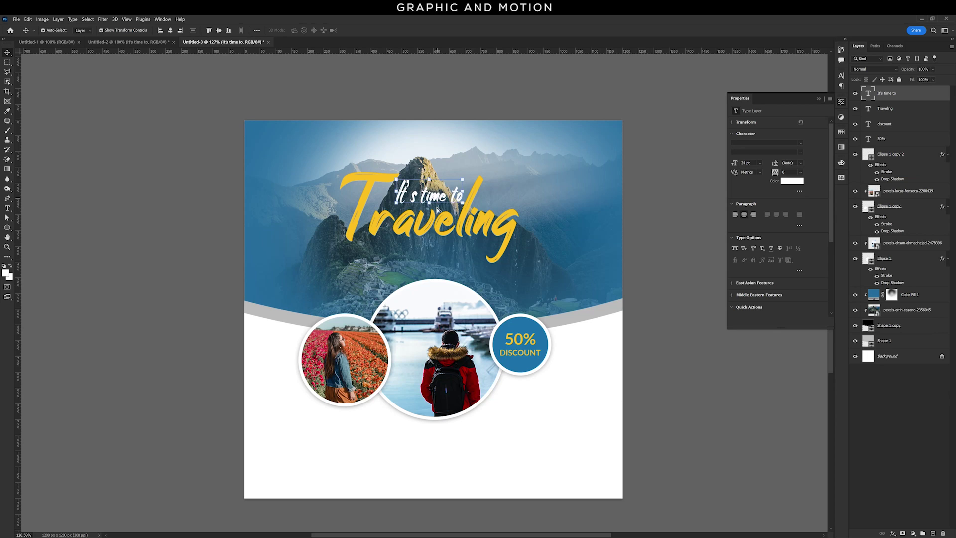
click(659, 280)
Step: Add 'EXPLORE YOUR DREAM DESTINATION' and centre it beneath Traveling
key(t)
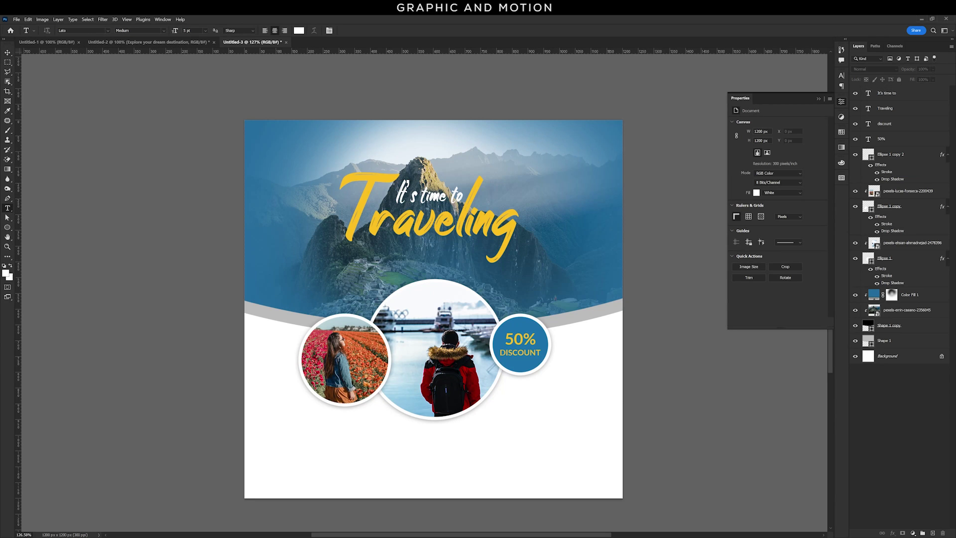
click(324, 295)
text(Explore your dream destination)
click(8, 53)
drag(322, 293, 425, 247)
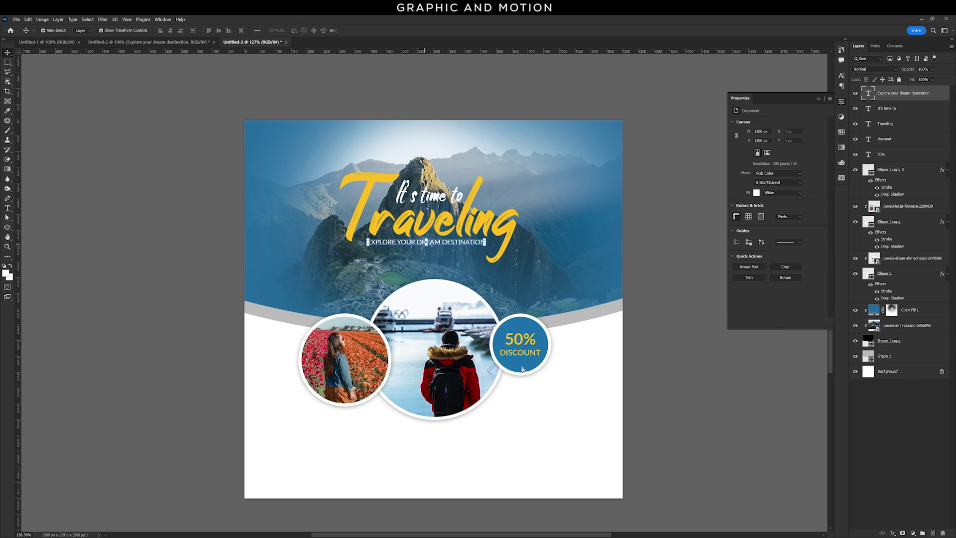
click(9, 208)
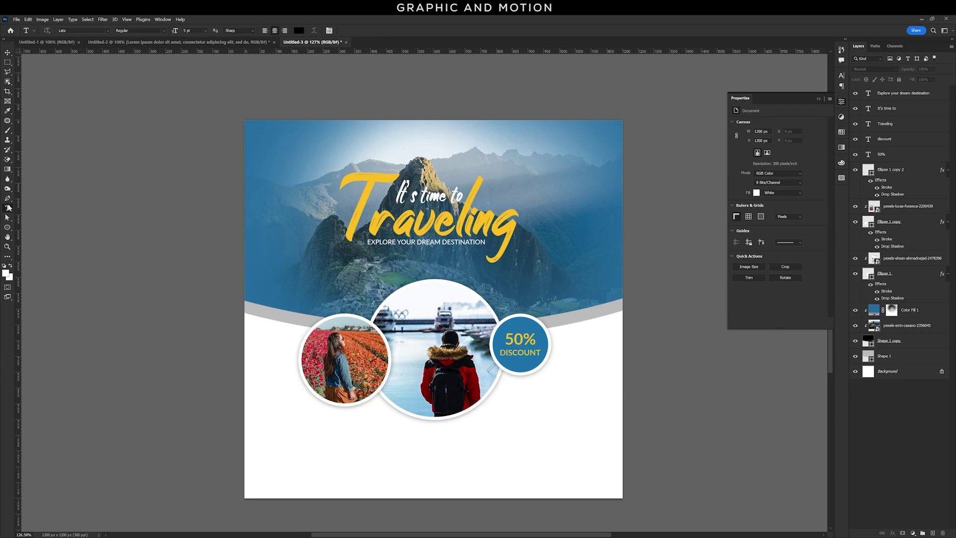
Step: Add a dark Lorem ipsum placeholder paragraph box below the photos
click(299, 30)
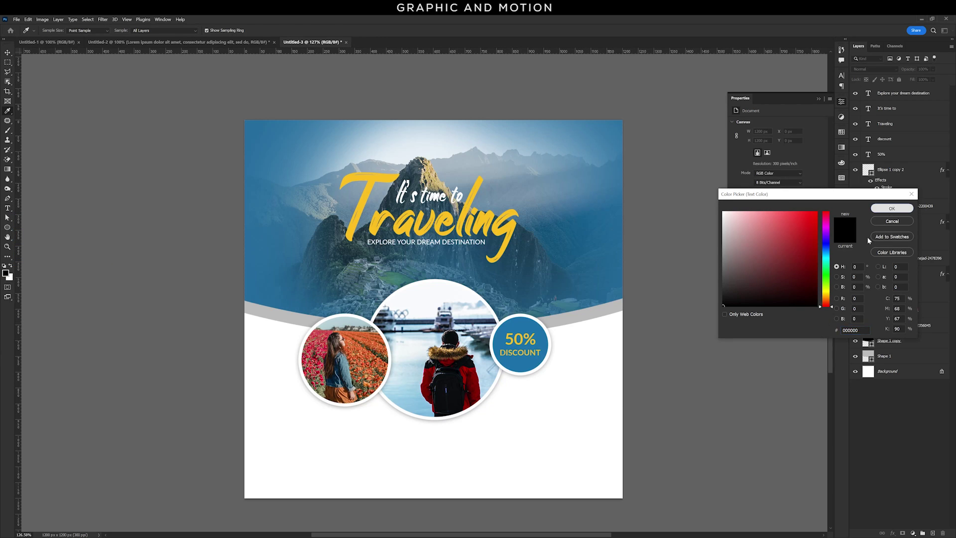
click(892, 208)
mouse_move(320, 433)
mouse_down()
mouse_move(502, 477)
mouse_move(483, 454)
mouse_up()
key(ctrl+Return)
key(v)
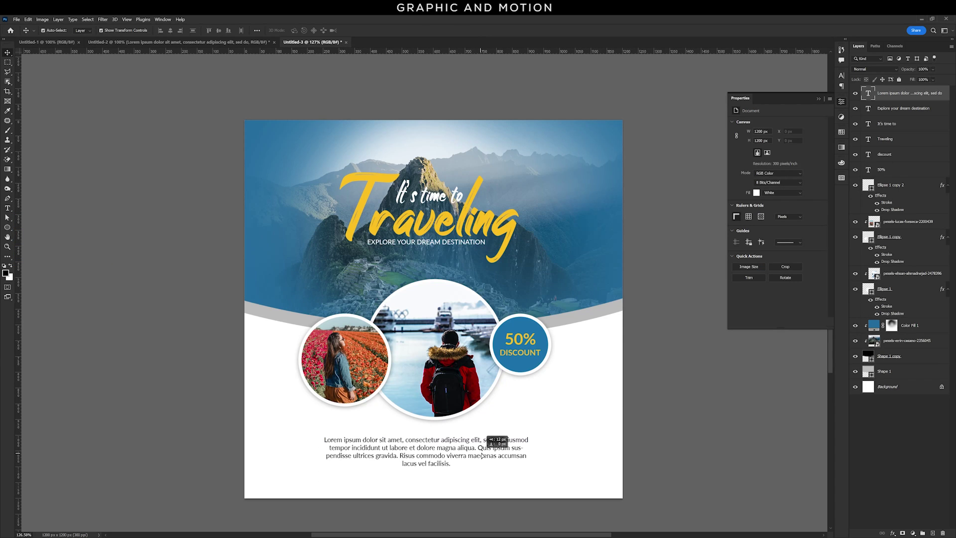
Step: Draw a yellow #fbbf1f button rectangle centred under the paragraph
click(7, 227)
click(36, 228)
drag(397, 467, 454, 485)
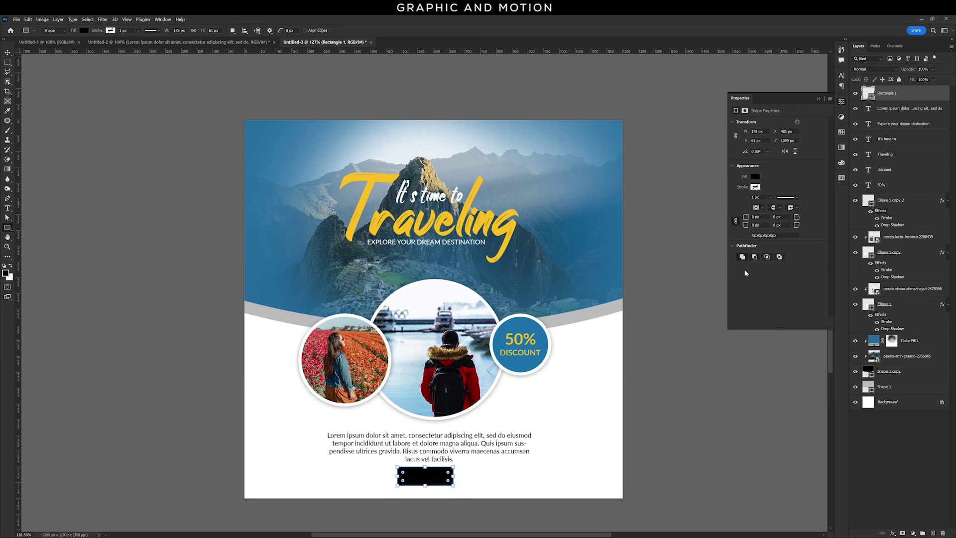
double_click(874, 100)
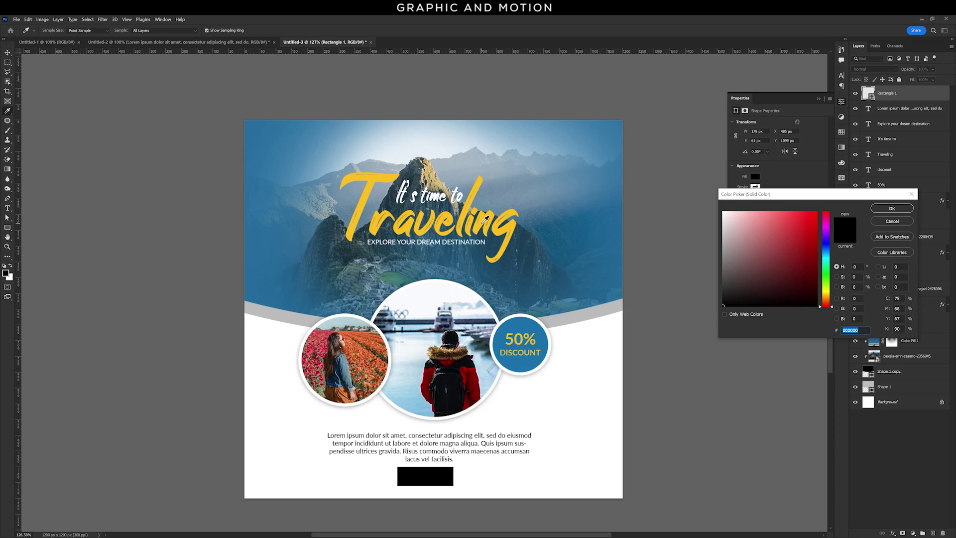
click(482, 223)
click(892, 208)
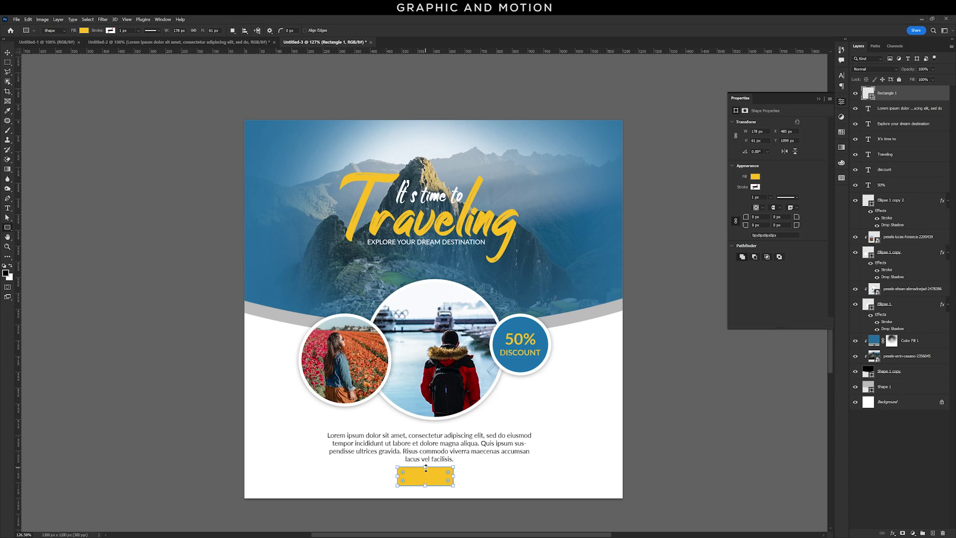
drag(425, 468, 458, 478)
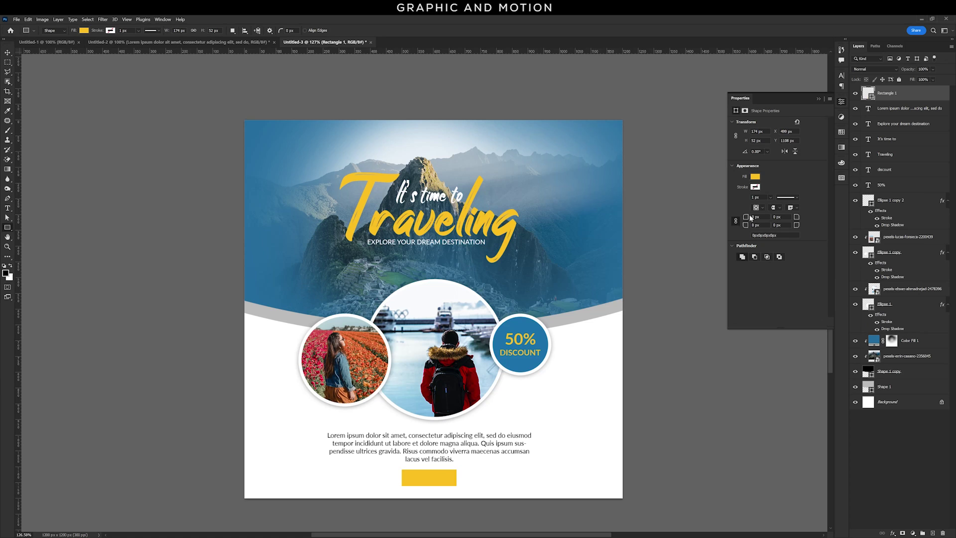
click(7, 52)
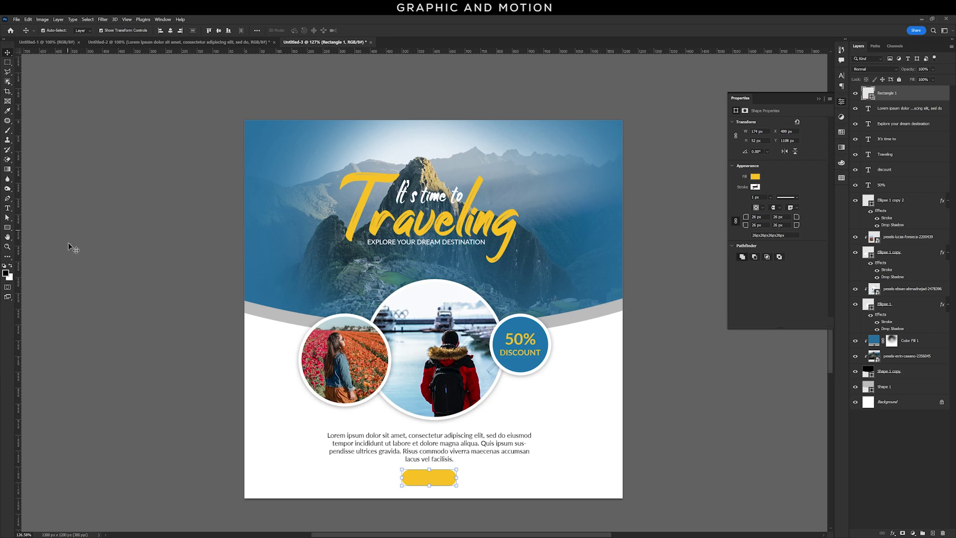
drag(449, 482, 442, 481)
Step: Add BOOK NOW text and place it on the yellow button
key(t)
click(477, 482)
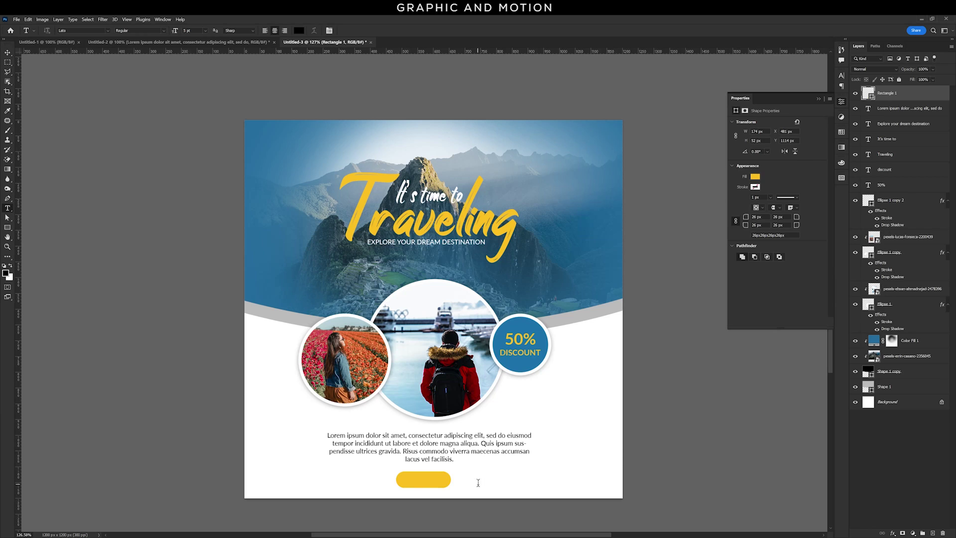
text(BOOK NOW)
key(ctrl+Return)
key(v)
mouse_move(487, 484)
mouse_down()
mouse_move(432, 481)
mouse_move(437, 497)
mouse_up()
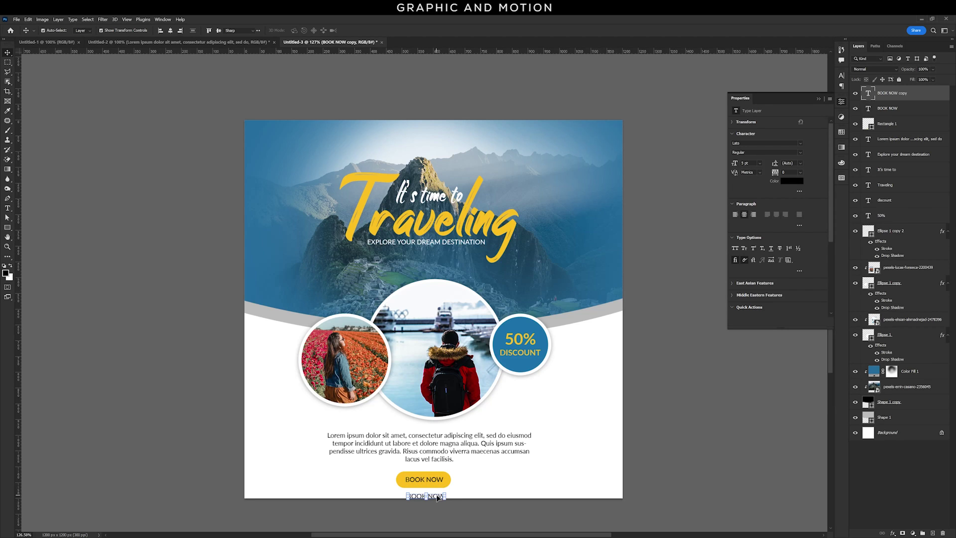
Step: Change the copied text below the button to 'graphicandmotion.com'
double_click(446, 496)
text(graphicandmotion.com)
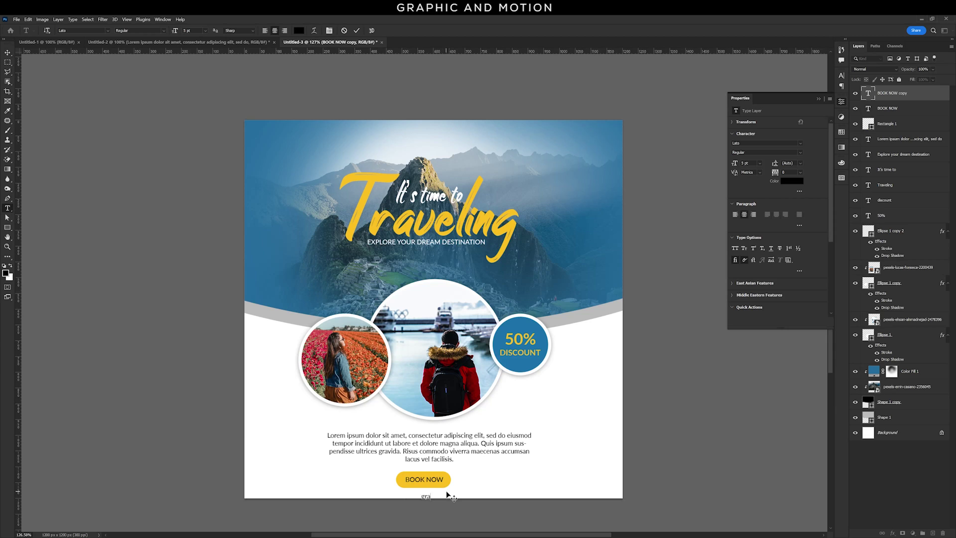
click(9, 52)
Step: Widen the paragraph box and reposition the paragraph, button and website text
drag(470, 450, 470, 445)
double_click(470, 446)
drag(532, 450, 560, 450)
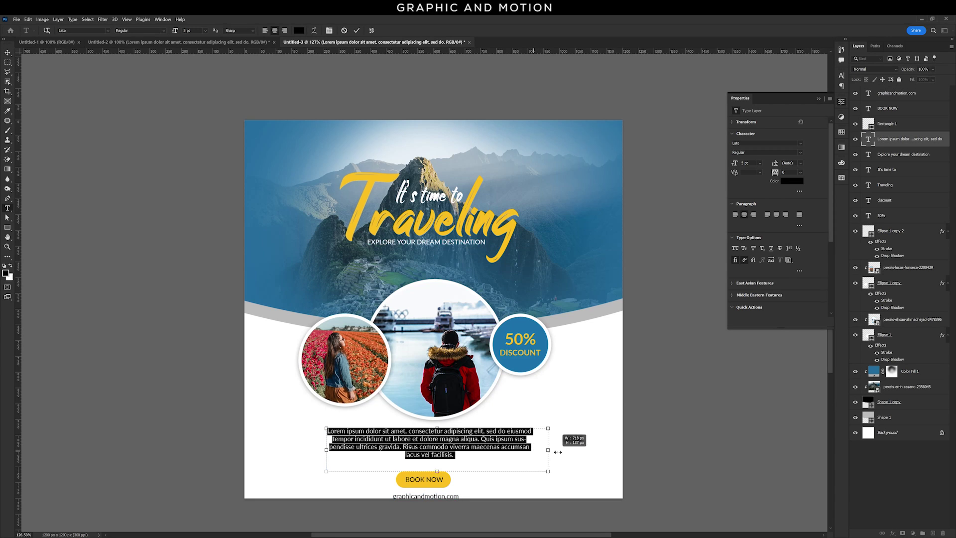
click(7, 53)
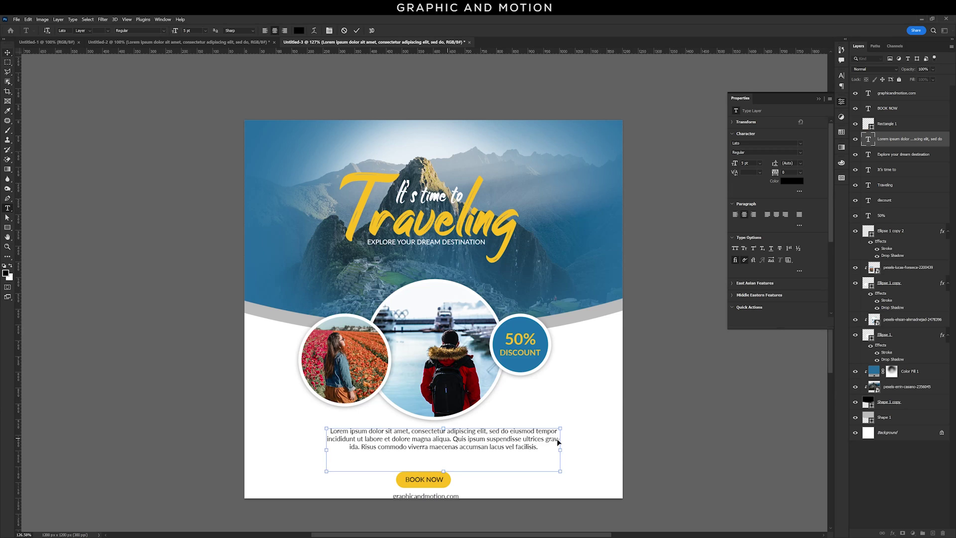
drag(528, 445, 522, 441)
mouse_move(417, 518)
mouse_down()
mouse_move(450, 466)
mouse_move(452, 475)
mouse_move(600, 140)
mouse_up()
click(603, 459)
Step: Duplicate the text as white 'Your LOGO HERE' at the header's top-right
key(ctrl+j)
key(t)
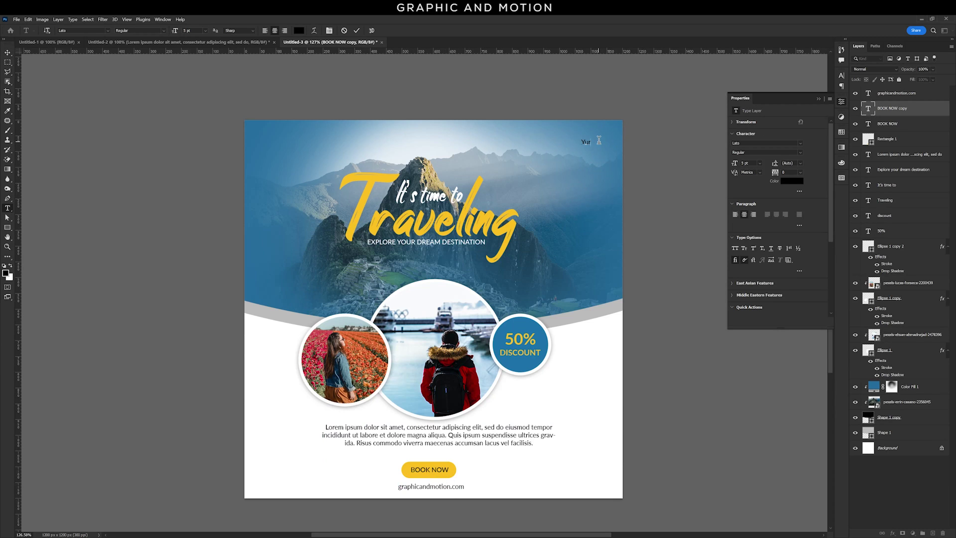
click(599, 140)
key(ctrl+a)
click(785, 181)
click(722, 199)
click(921, 199)
click(7, 52)
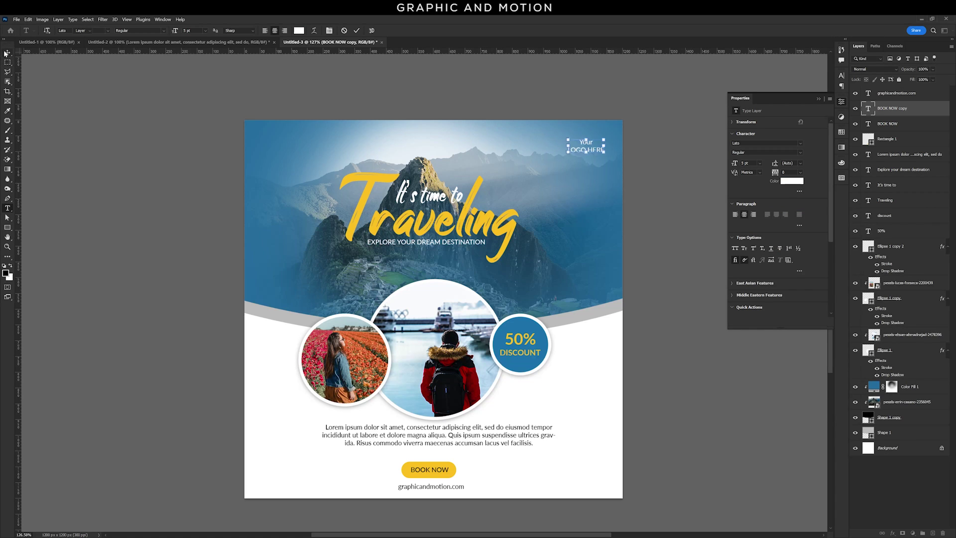
drag(591, 146, 601, 137)
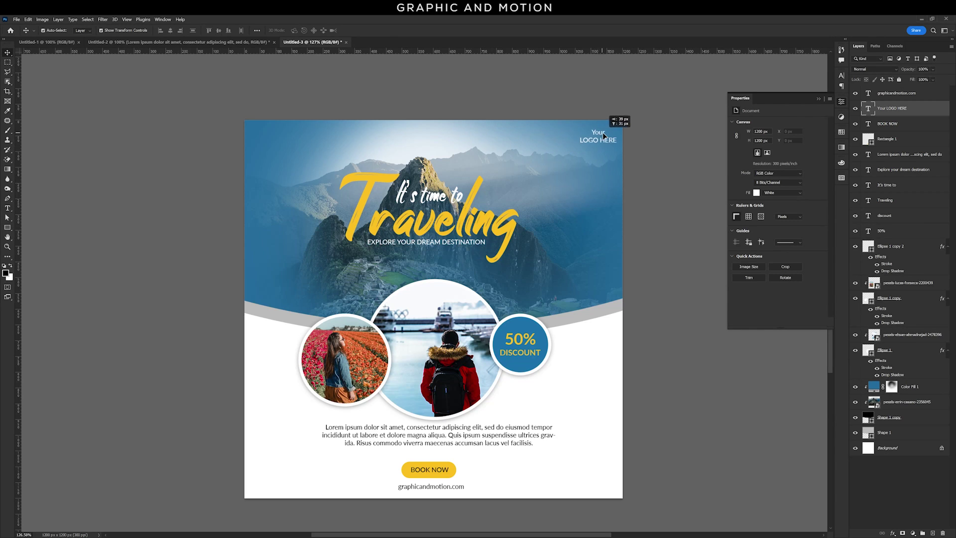
click(922, 458)
Step: Add a light grey #ededed Solid Color fill layer above the Background
click(921, 451)
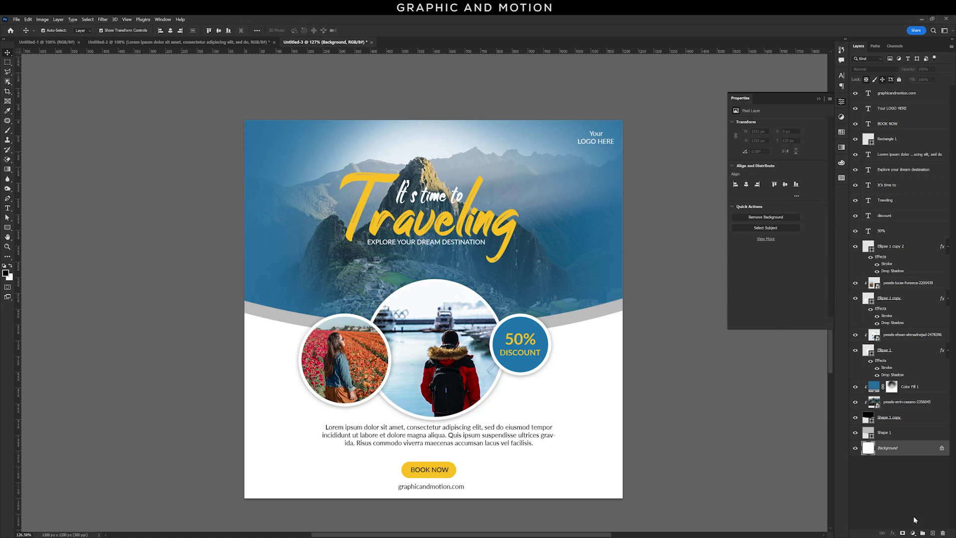
click(913, 533)
click(909, 399)
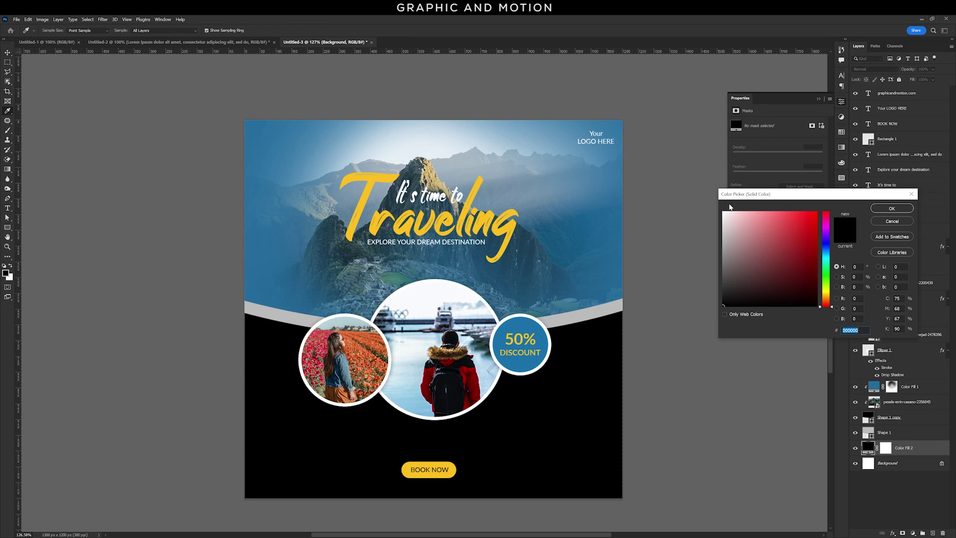
click(723, 217)
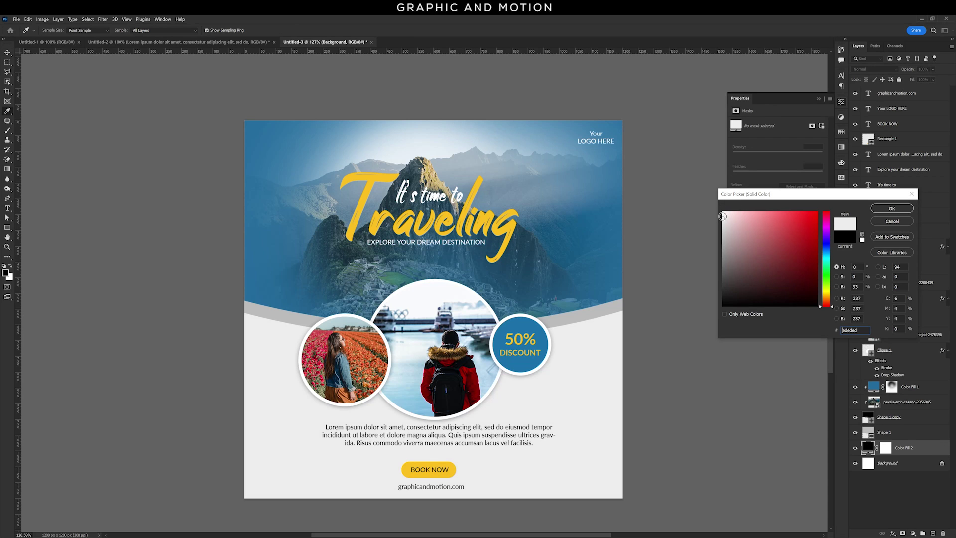
click(873, 210)
click(818, 99)
key(v)
click(670, 271)
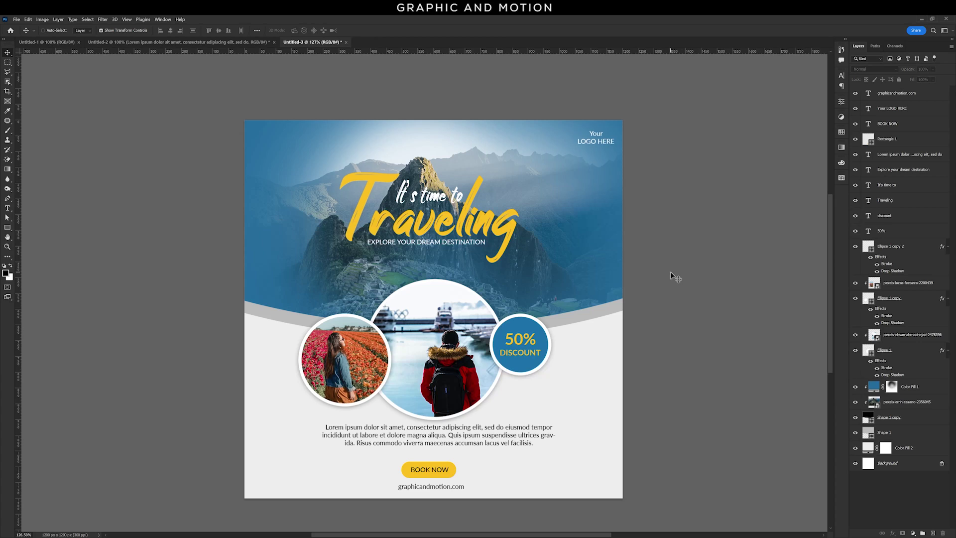